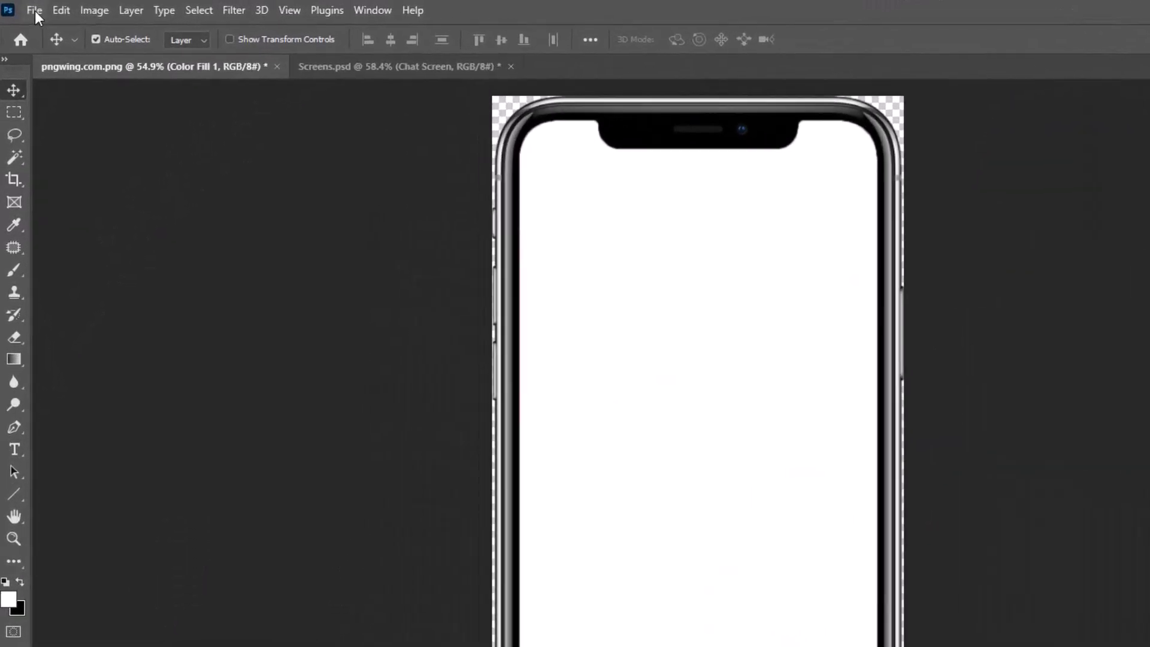
# Create a new blank 1920×1080 RGB document from the Custom preset
pyautogui.click(24, 8)
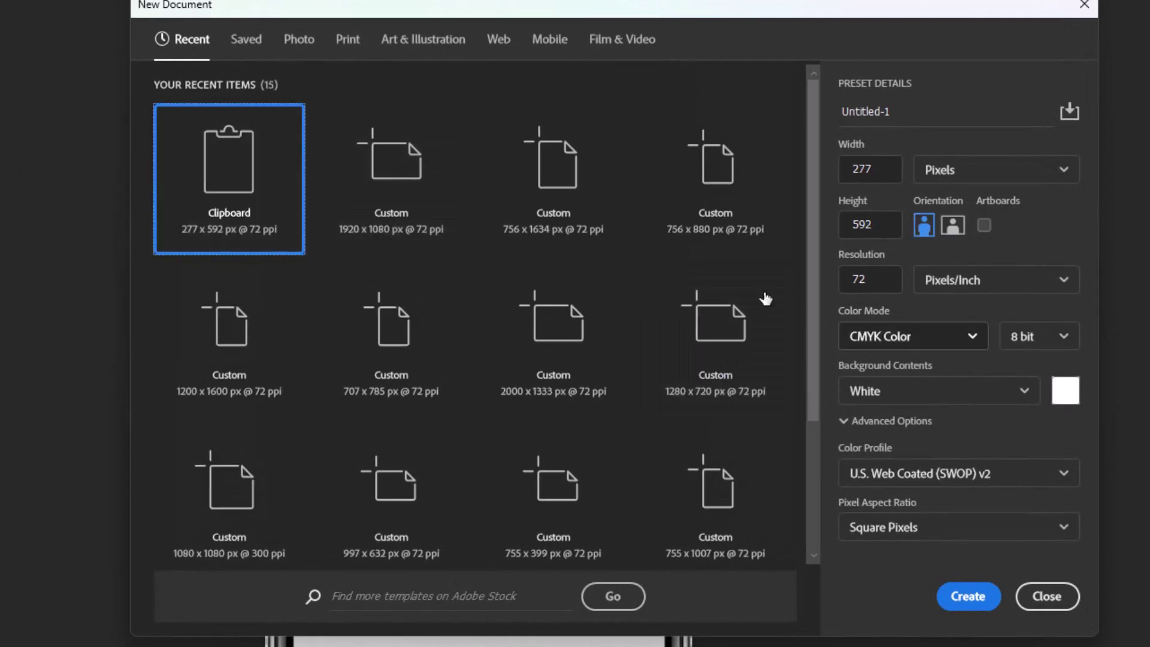
pyautogui.click(439, 216)
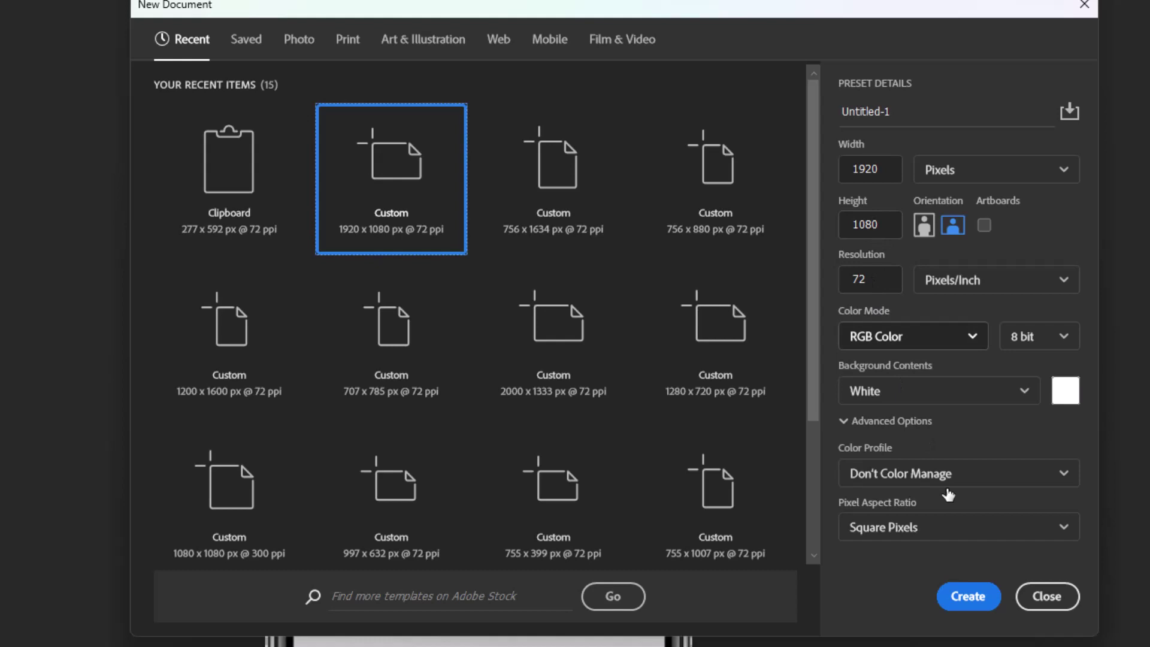
pyautogui.click(967, 595)
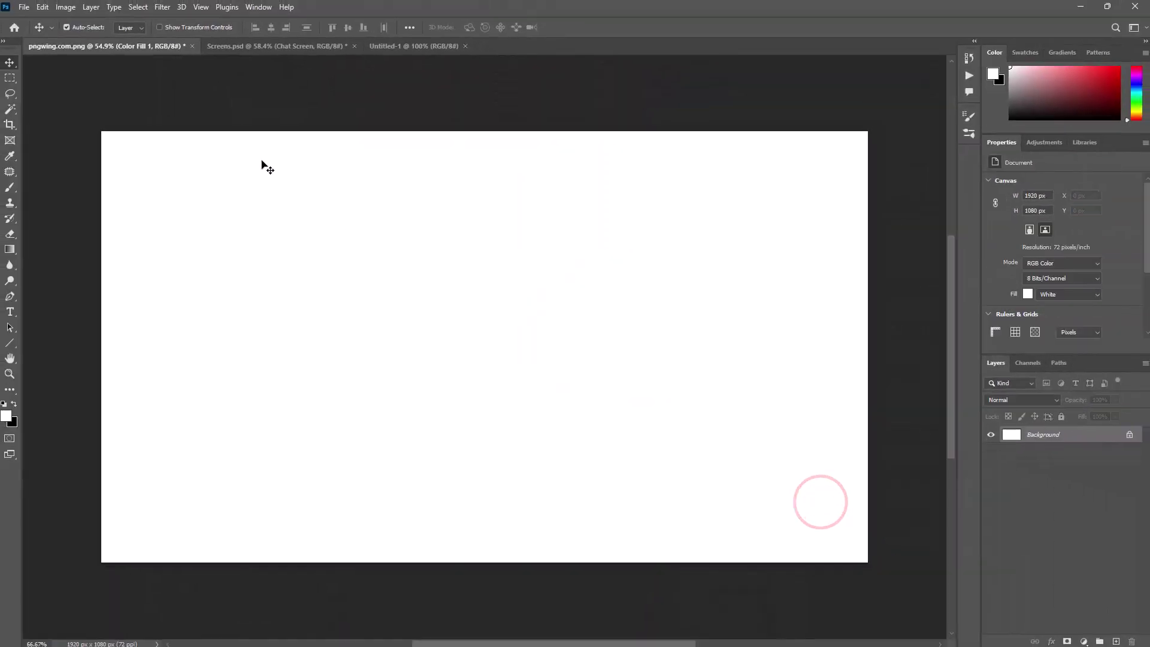
# Drag the phone layer into Untitled-1, scale it to about 57% and place it right
pyautogui.click(135, 47)
pyautogui.moveTo(442, 297)
pyautogui.mouseDown()
pyautogui.moveTo(442, 53)
pyautogui.moveTo(570, 308)
pyautogui.mouseUp()
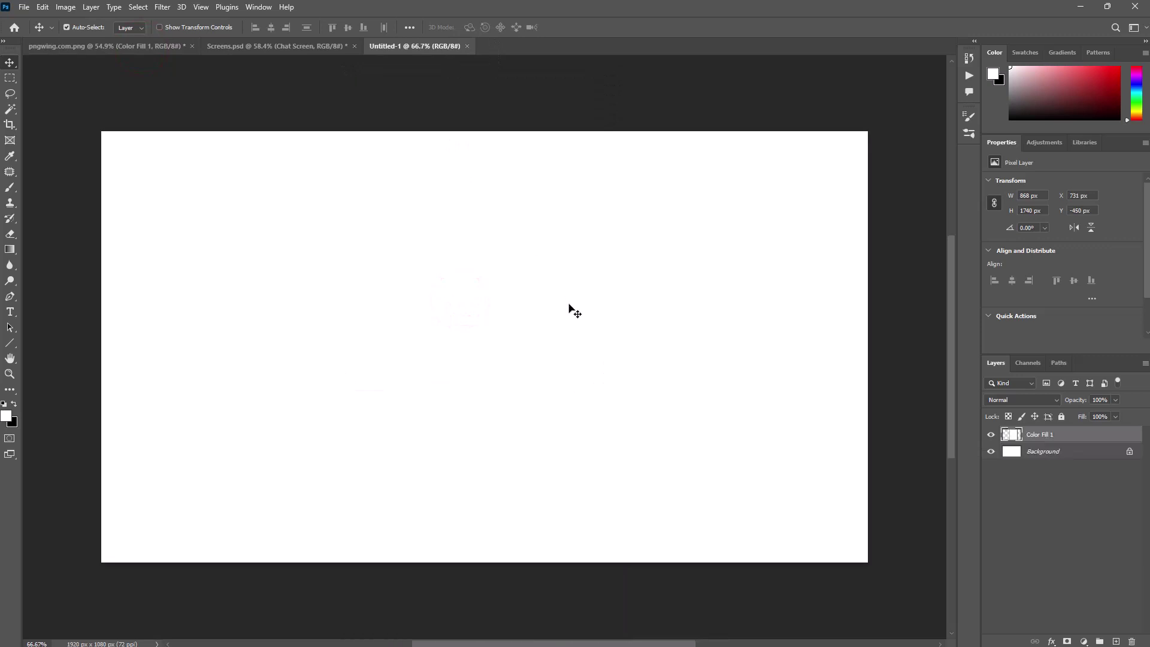
pyautogui.hotkey('ctrl', 't')
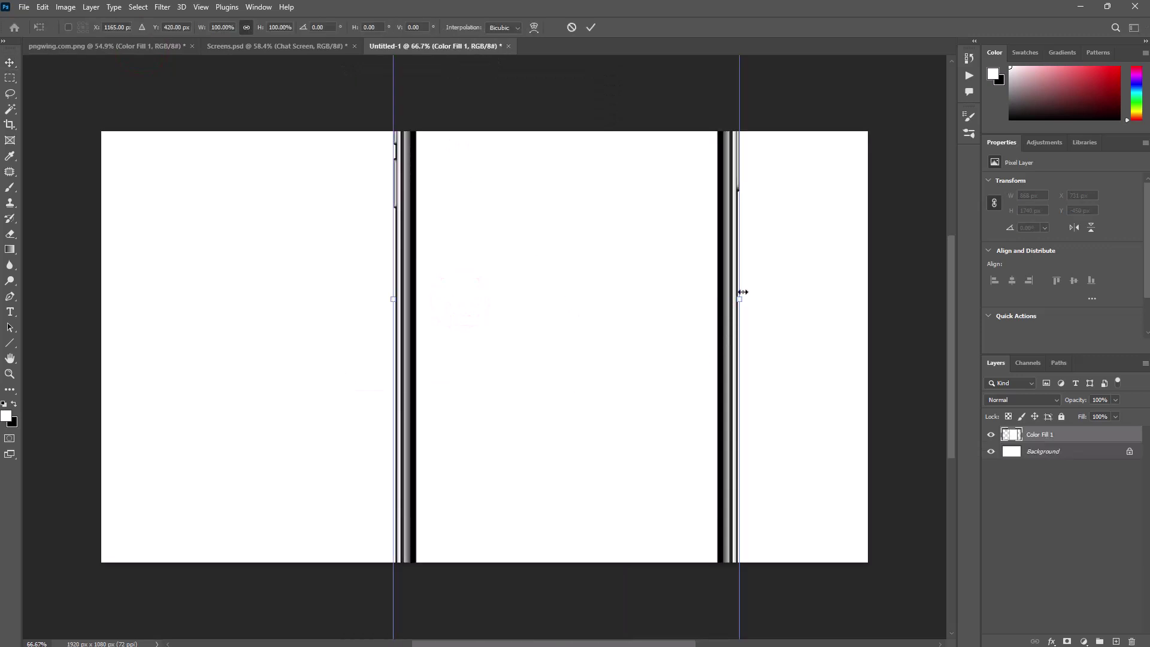
pyautogui.moveTo(739, 300); pyautogui.dragTo(590, 300)
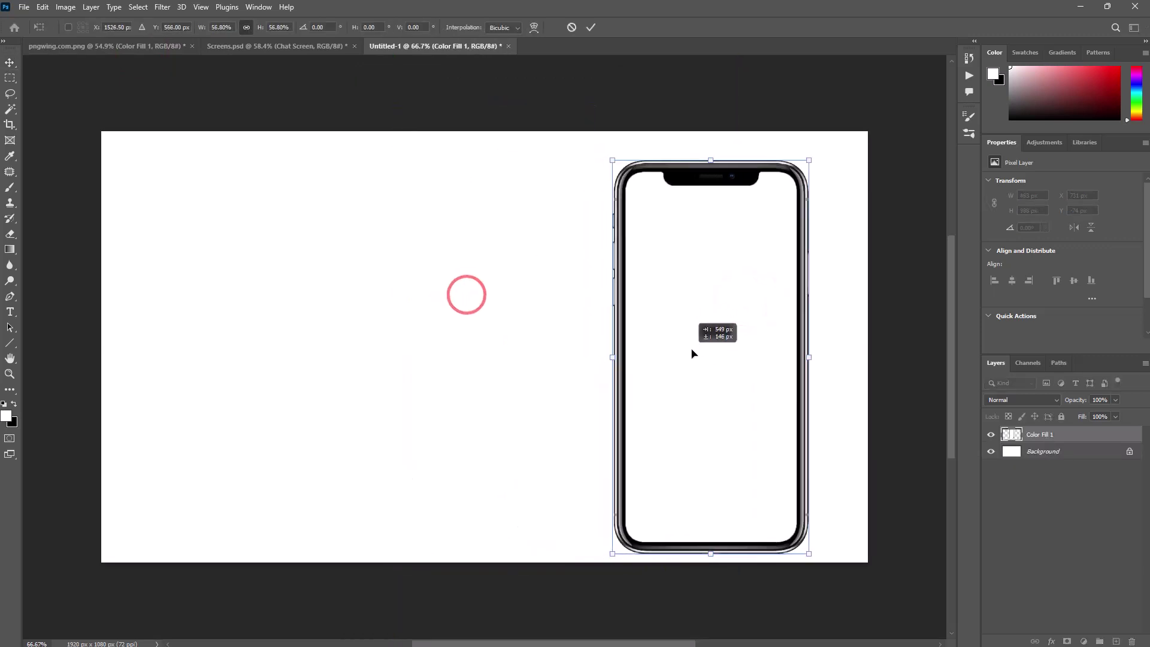
pyautogui.moveTo(464, 293); pyautogui.dragTo(696, 342)
pyautogui.press('Return')
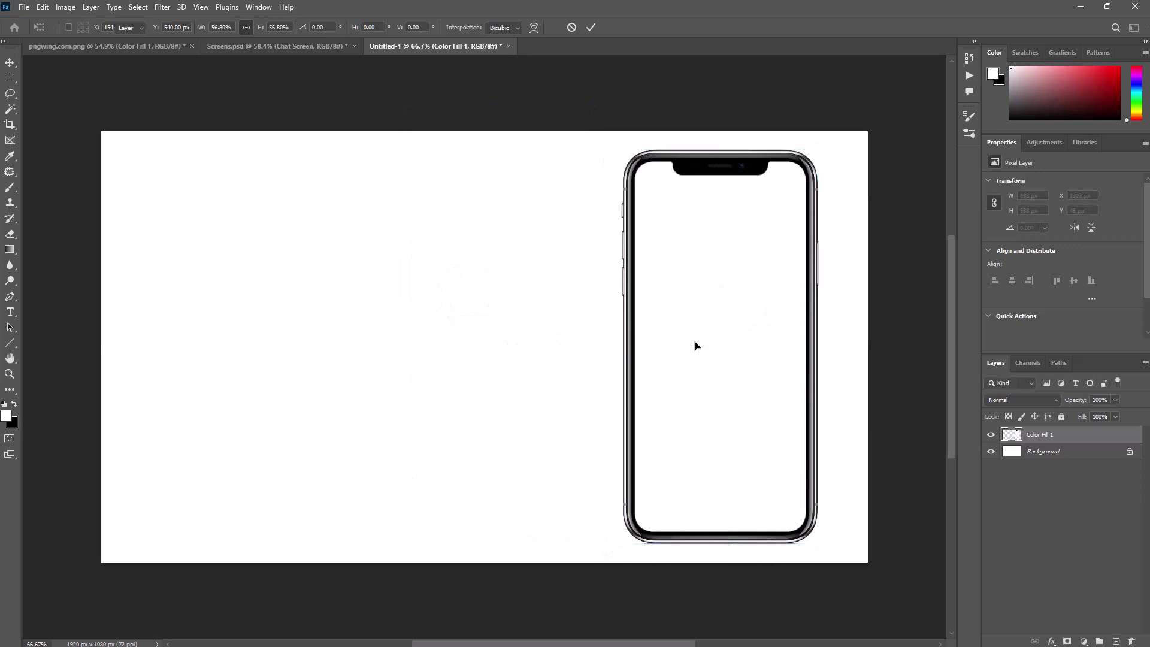
# Select the phone's white screen area with the Magic Wand
pyautogui.click(4, 109)
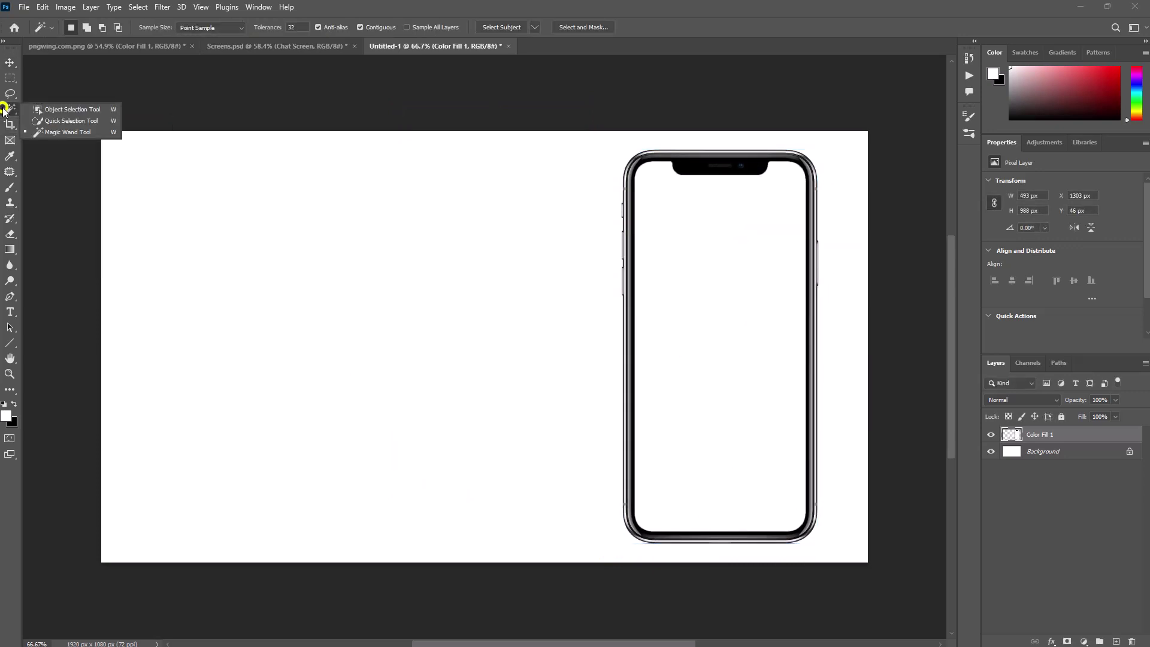
pyautogui.click(58, 133)
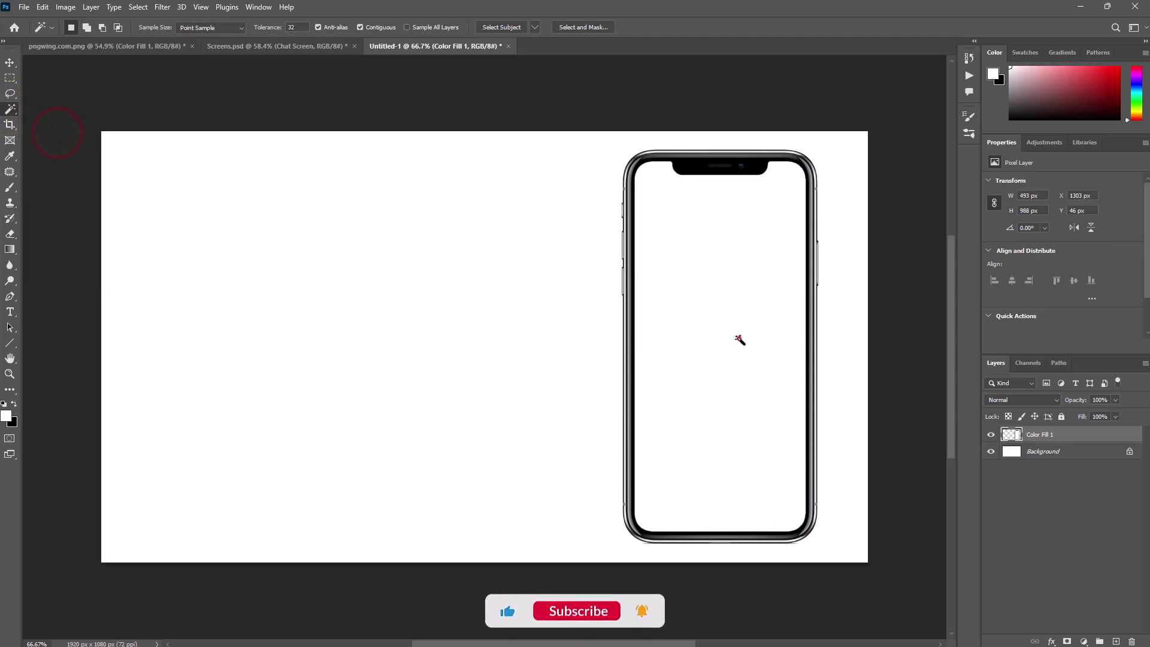
pyautogui.click(738, 336)
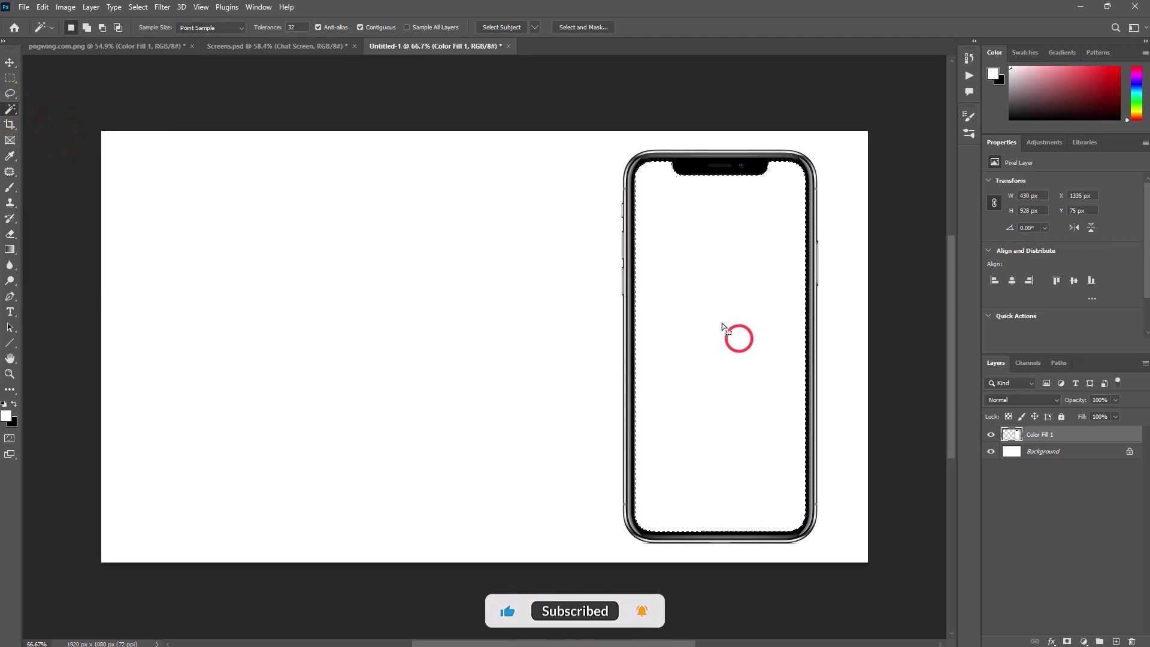
# Add a white Solid Color fill layer over the screen selection
pyautogui.click(1083, 641)
pyautogui.click(1087, 430)
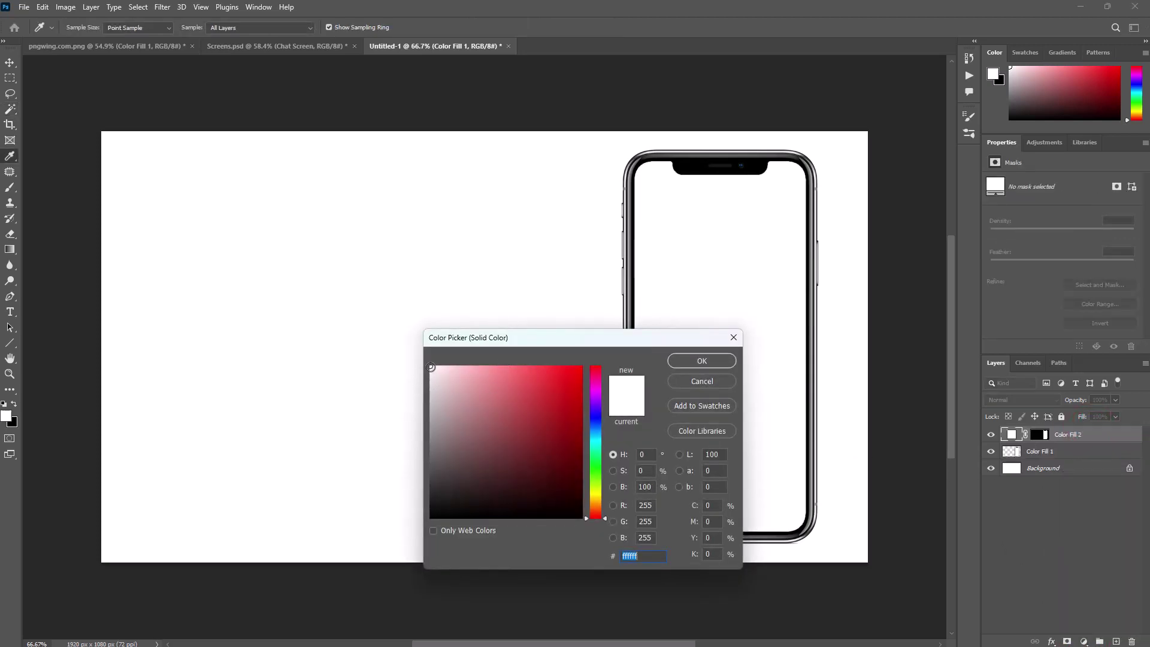
pyautogui.click(705, 360)
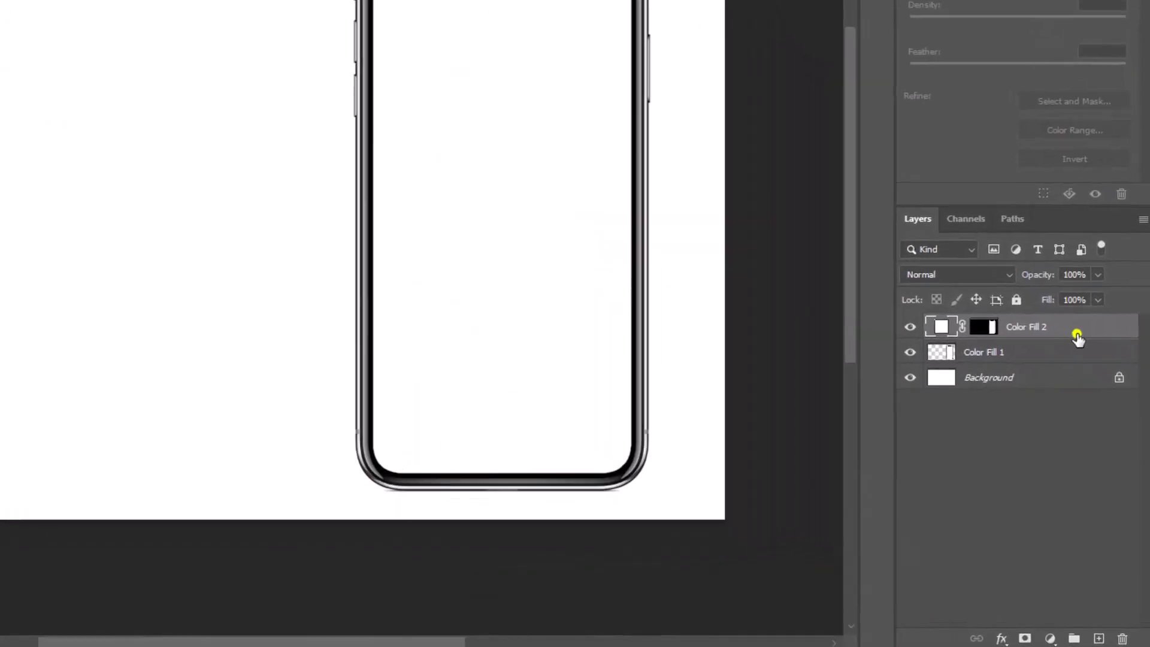
# Convert the Color Fill 2 screen layer into a smart object
pyautogui.rightClick(1099, 436)
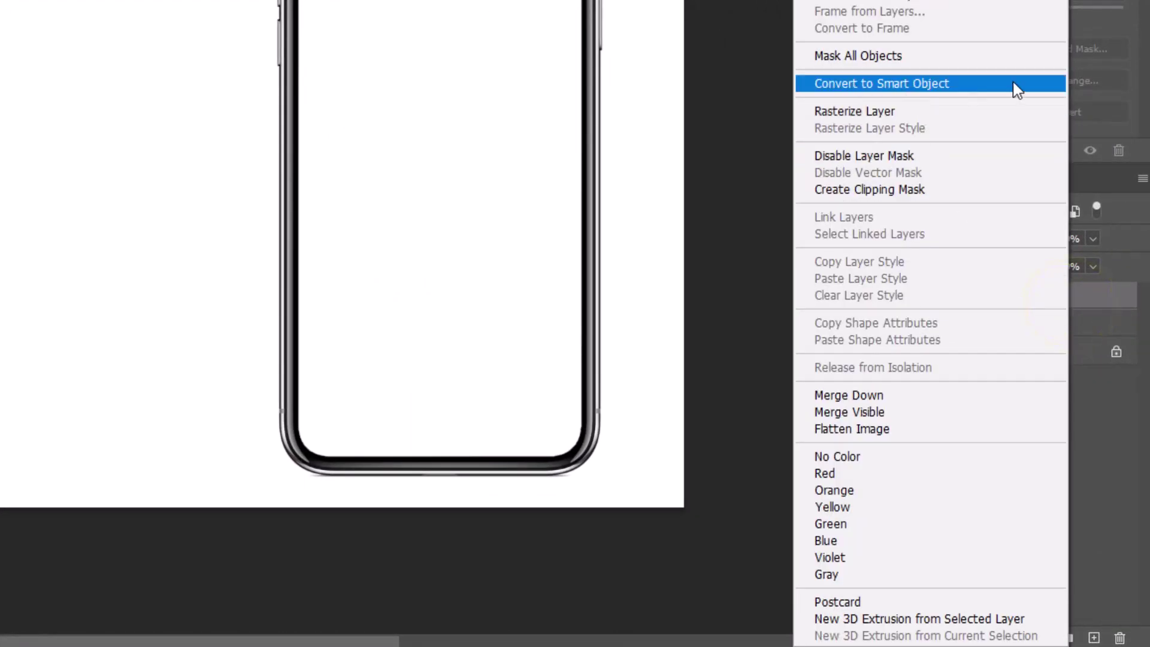
pyautogui.click(922, 84)
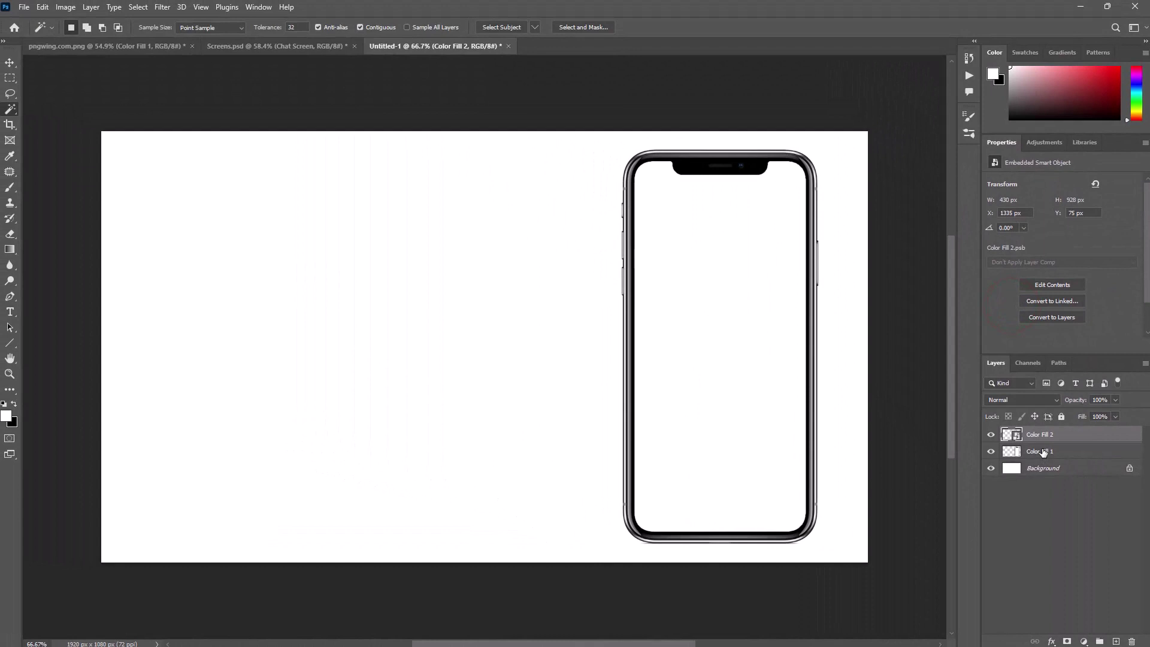
pyautogui.click(10, 62)
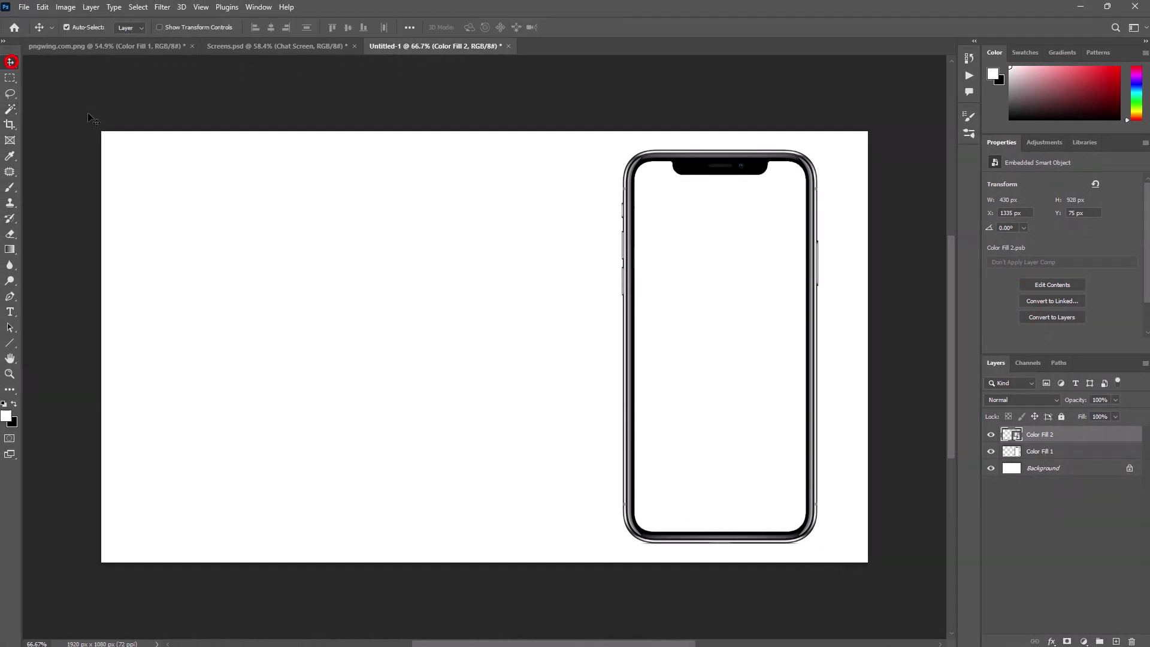
# Open the screen smart object and drop the Chat Screen layer from Screens.psd into it
pyautogui.doubleClick(1016, 436)
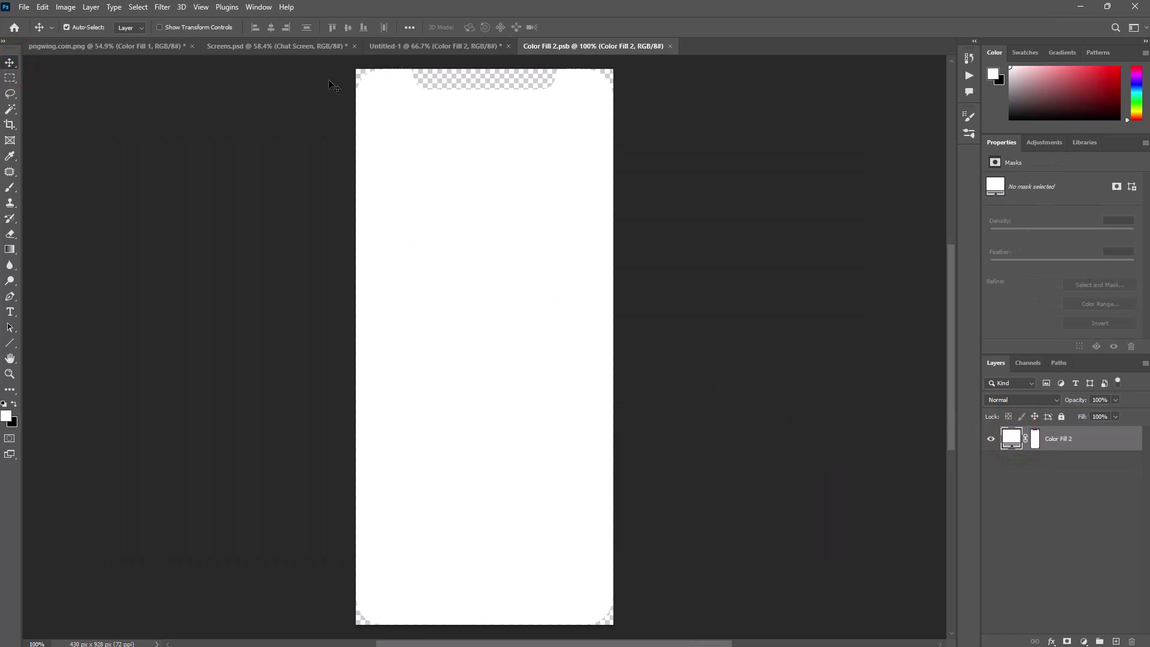
pyautogui.click(297, 45)
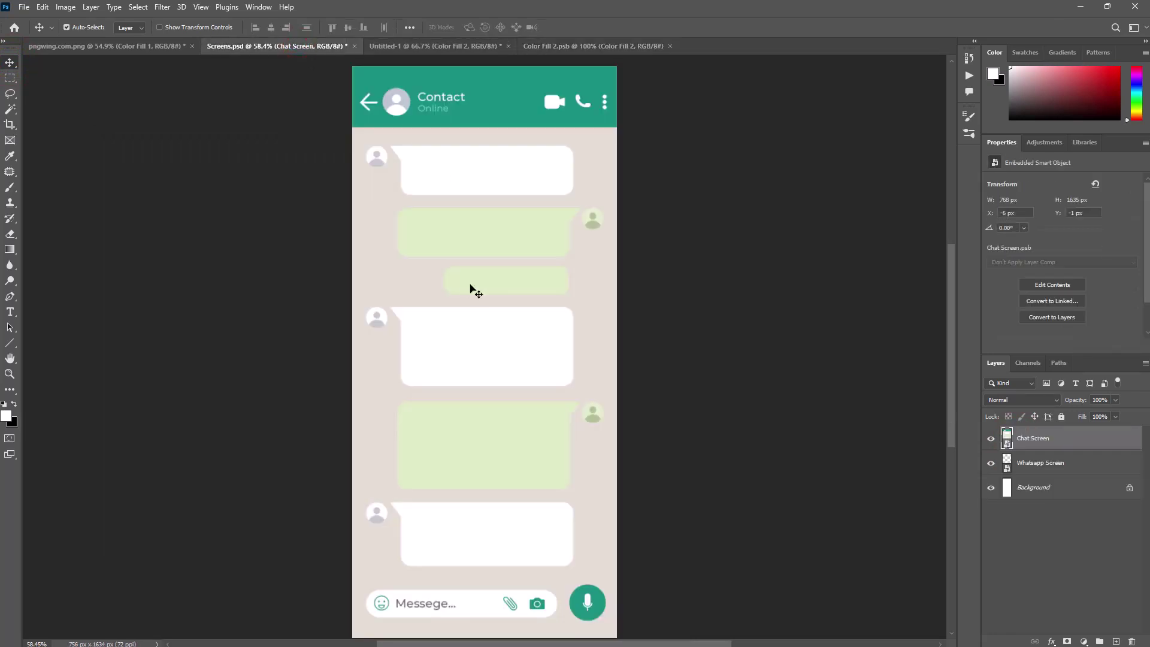
pyautogui.moveTo(472, 289); pyautogui.dragTo(572, 51)
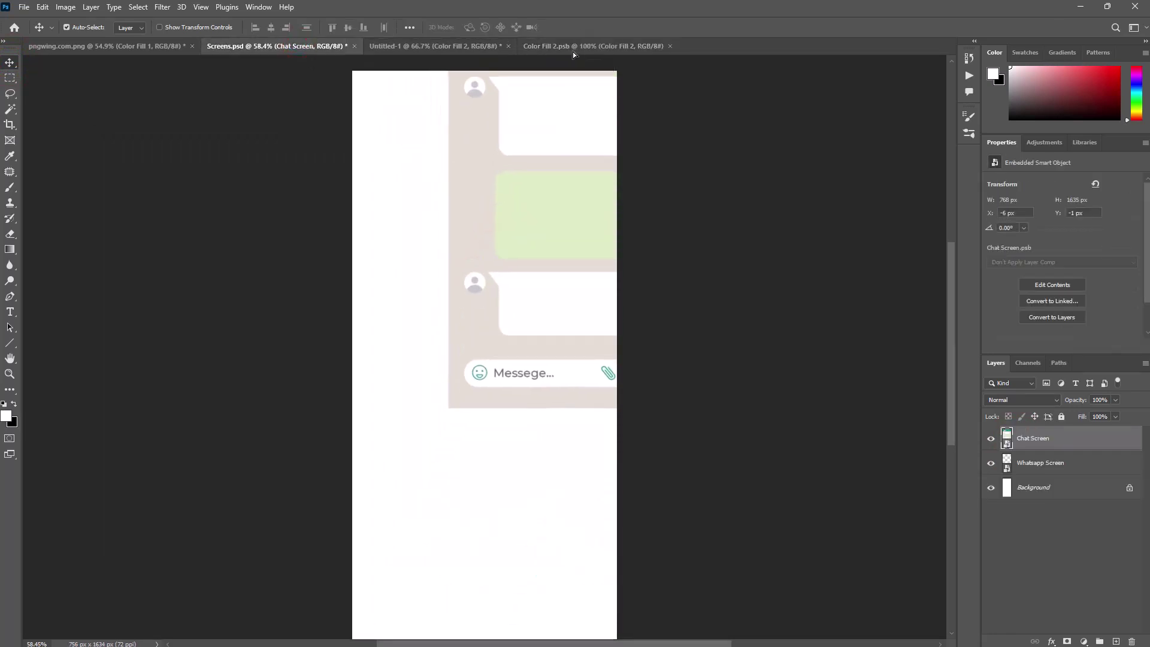
pyautogui.moveTo(573, 51); pyautogui.dragTo(490, 295)
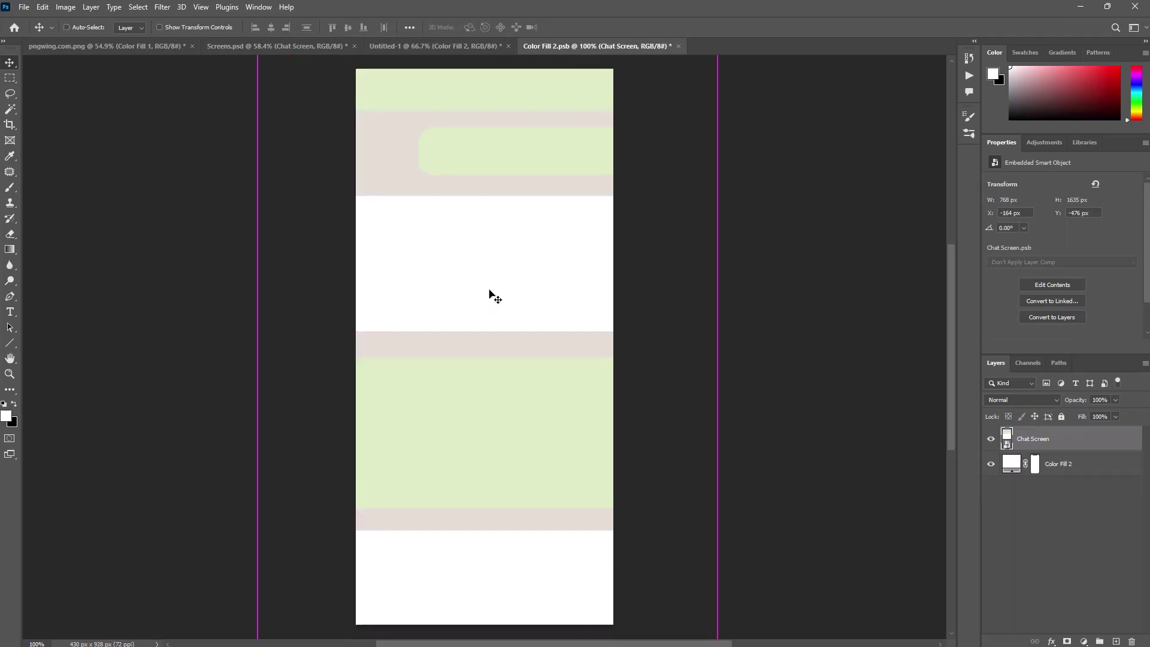
# Scale the chat screen to about 56% and position it over the screen area
pyautogui.hotkey('ctrl', 't')
pyautogui.moveTo(716, 275); pyautogui.dragTo(614, 276)
pyautogui.moveTo(259, 275); pyautogui.dragTo(357, 275)
pyautogui.moveTo(512, 256); pyautogui.dragTo(513, 334)
pyautogui.click(483, 617)
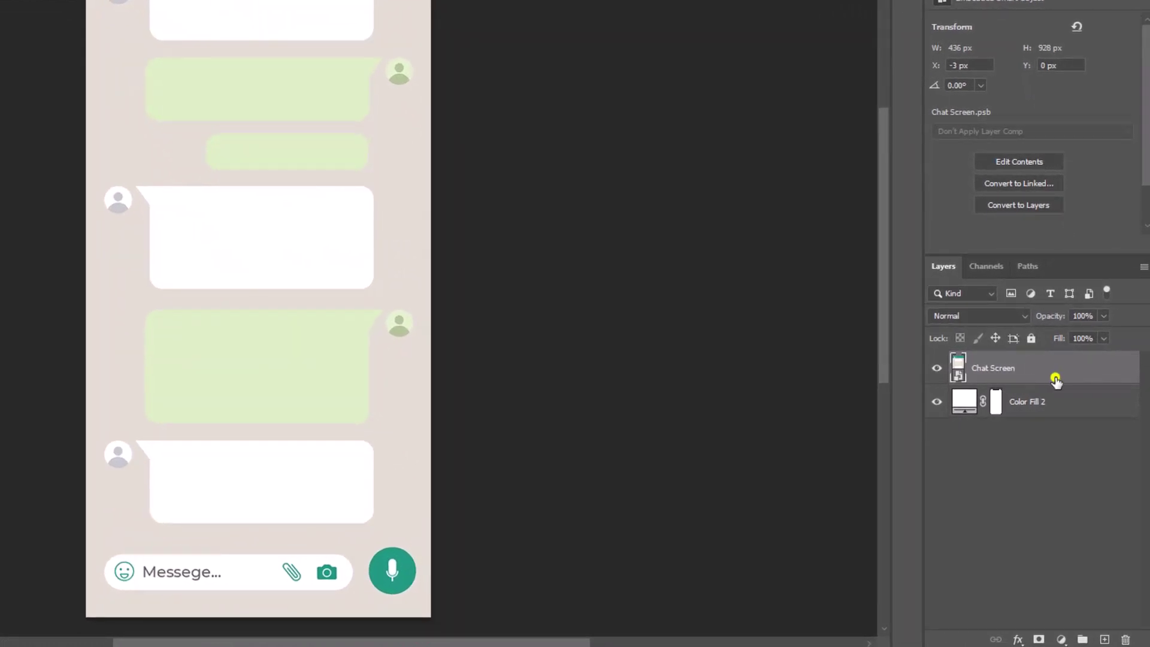
# Clip the chat screen to the screen shape and save the smart object
pyautogui.rightClick(1056, 380)
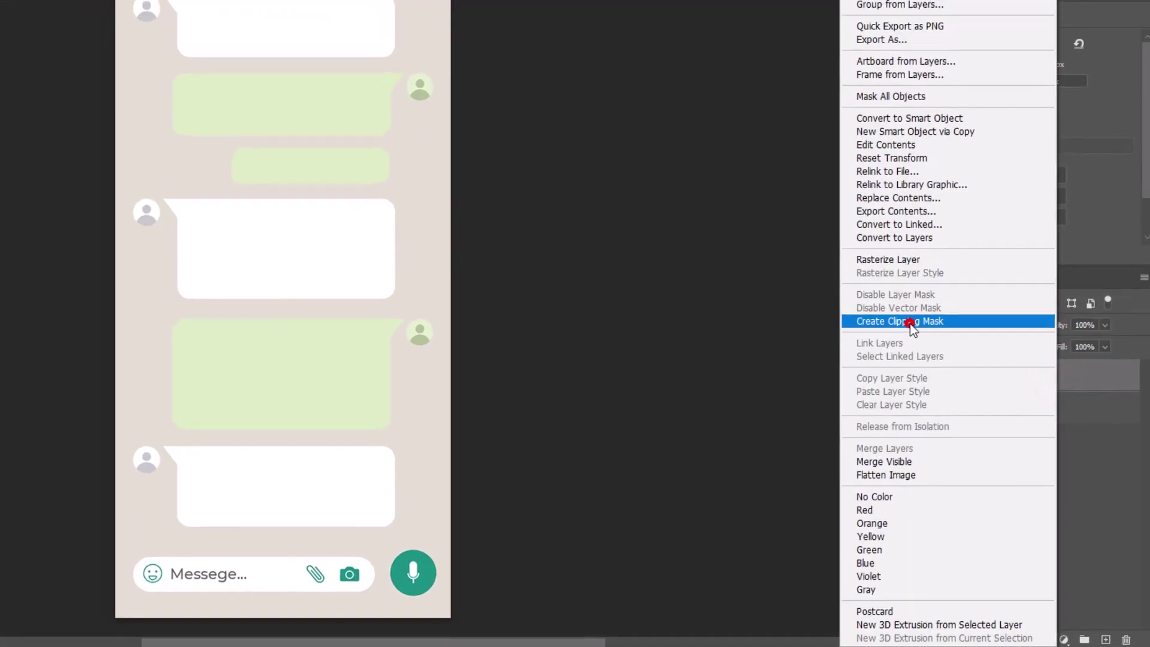
pyautogui.click(908, 320)
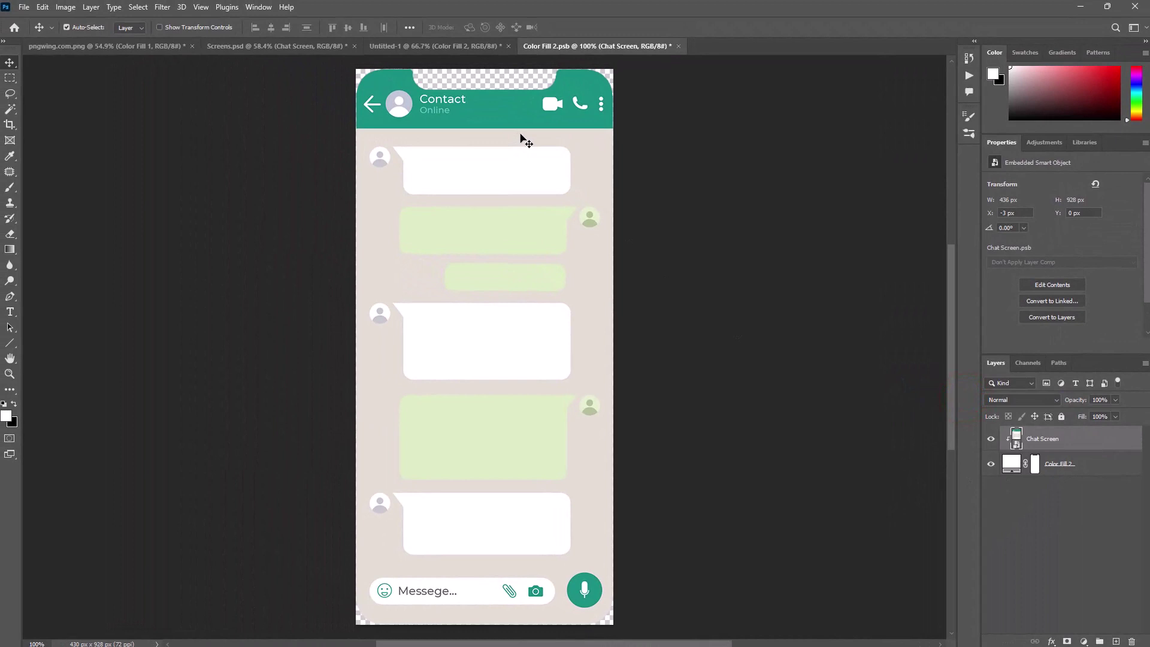
pyautogui.press('ctrl')
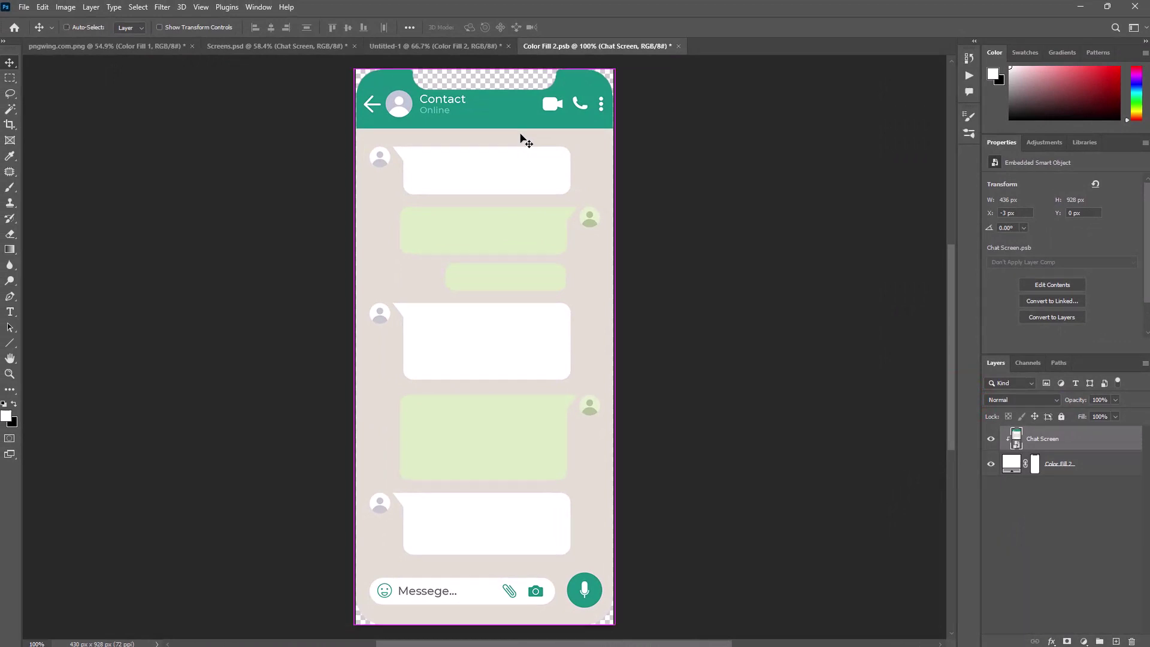
# In Untitled-1, link the Color Fill 1 phone layer with the Color Fill 2 screen layer
pyautogui.click(409, 49)
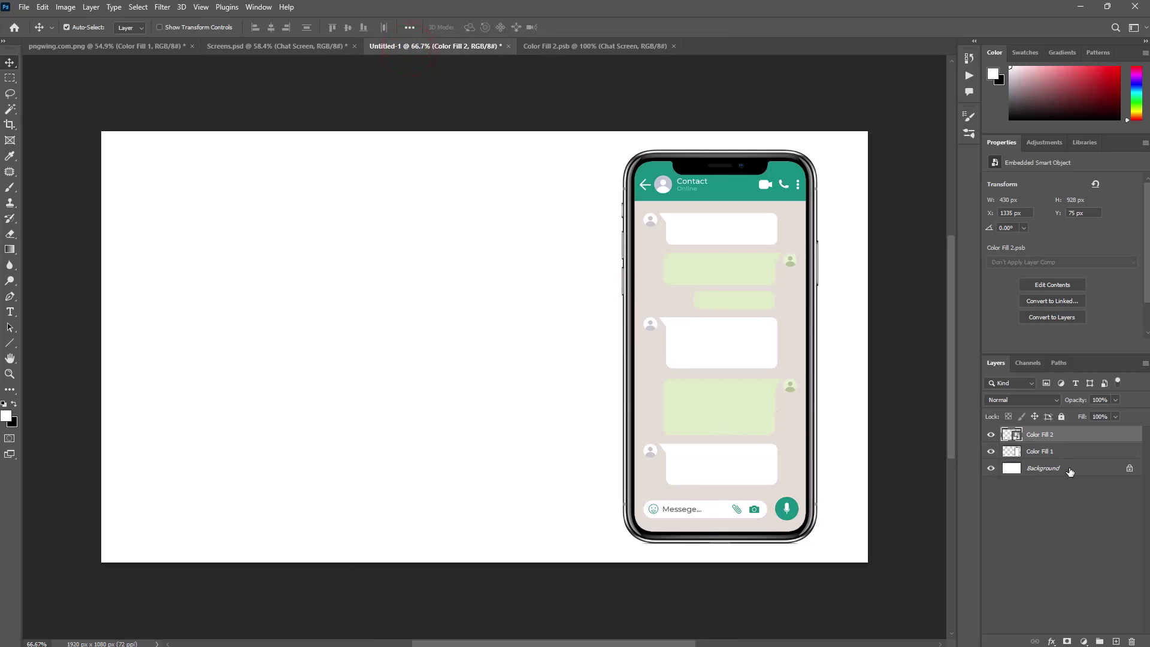
pyautogui.keyDown('shift'); pyautogui.click(1064, 452); pyautogui.keyUp('shift')
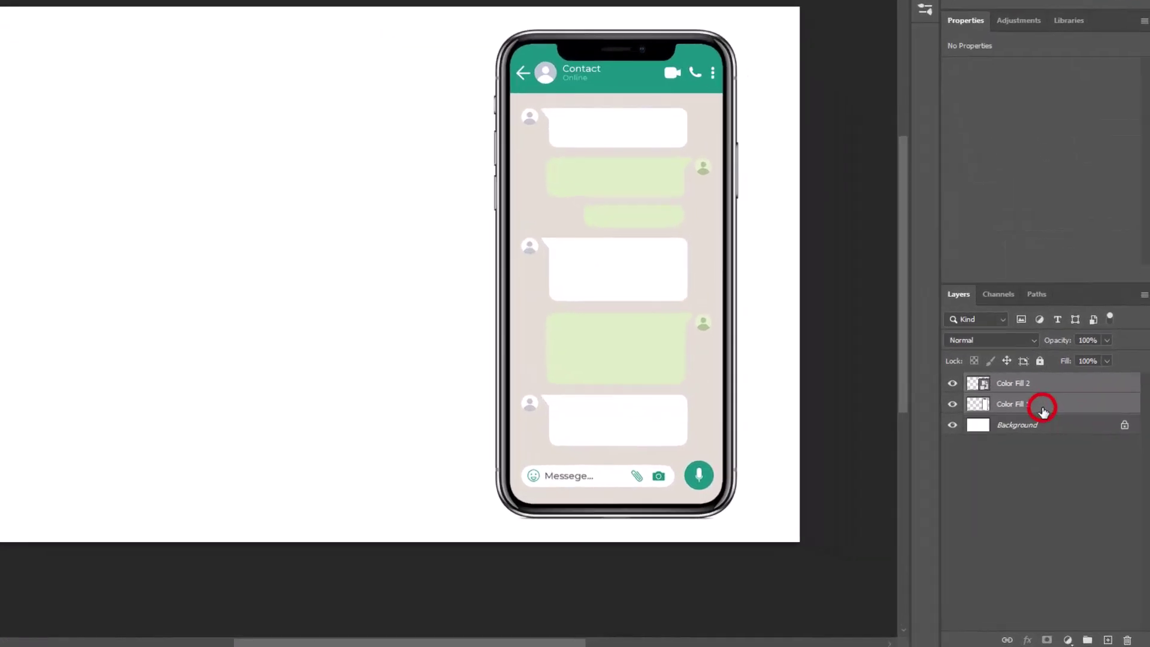
pyautogui.click(1036, 642)
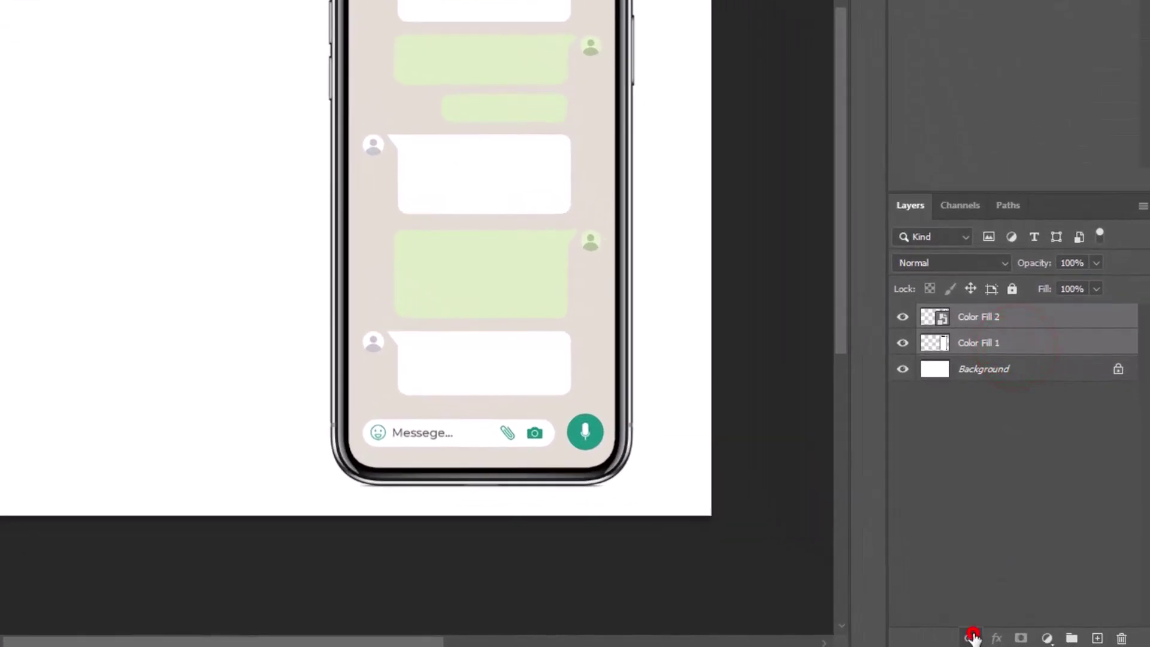
pyautogui.click(1032, 468)
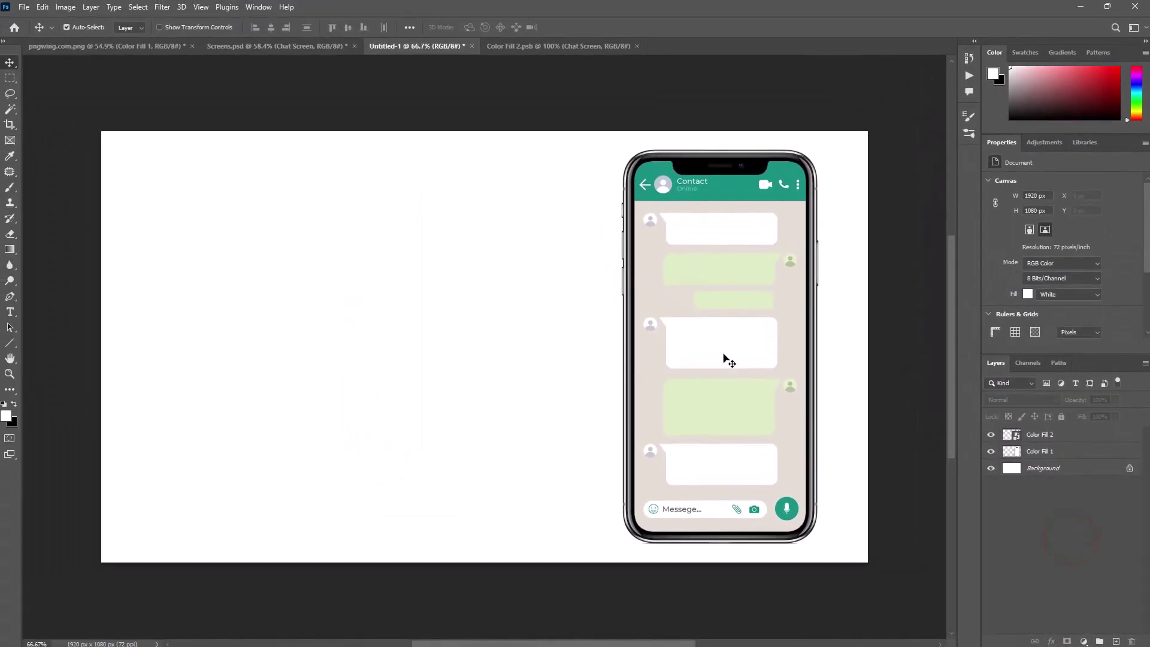
pyautogui.click(733, 364)
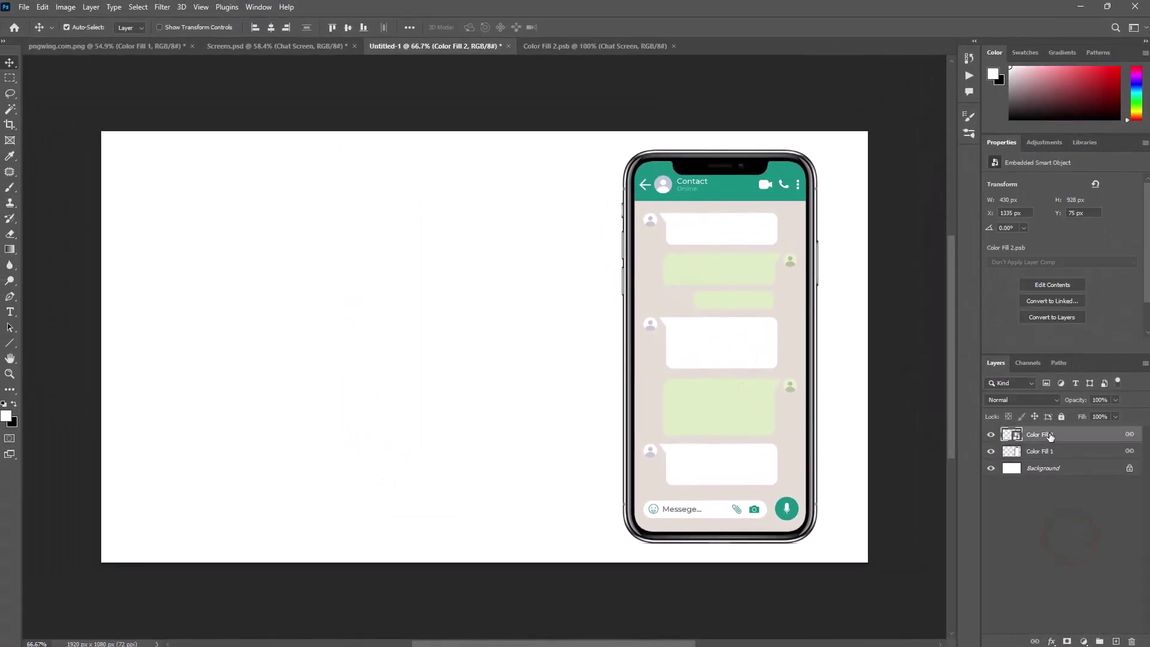
# Duplicate the Color Fill 1 and Color Fill 2 layers and move the copy left
pyautogui.keyDown('shift'); pyautogui.click(1056, 451); pyautogui.keyUp('shift')
pyautogui.rightClick(1055, 452)
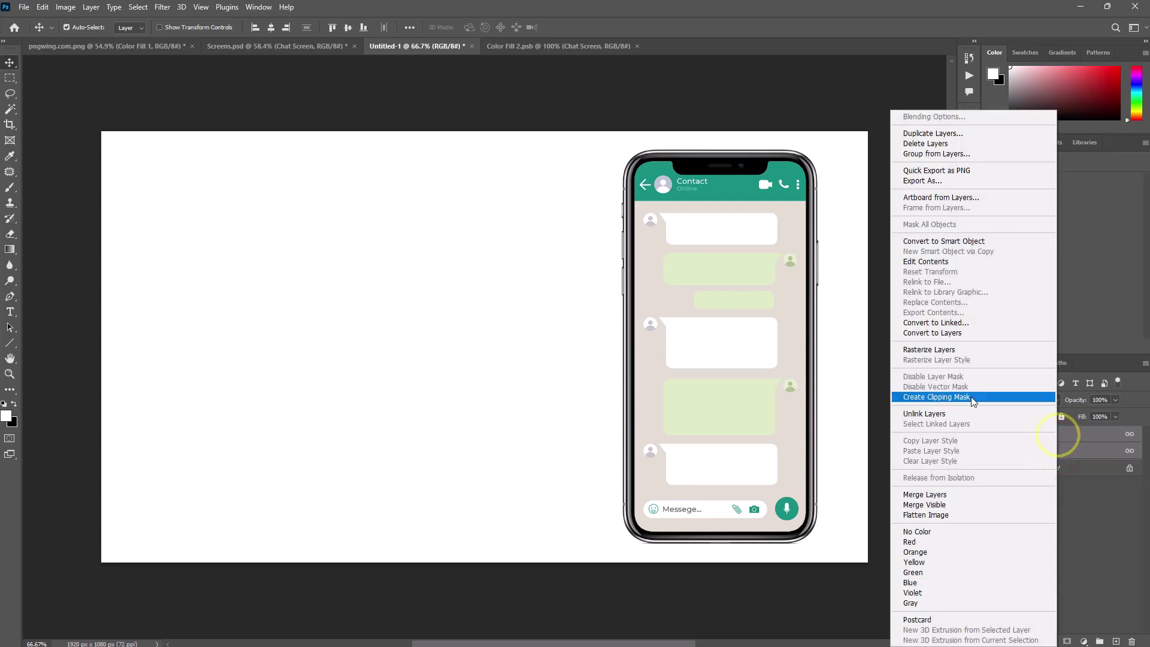
pyautogui.click(944, 245)
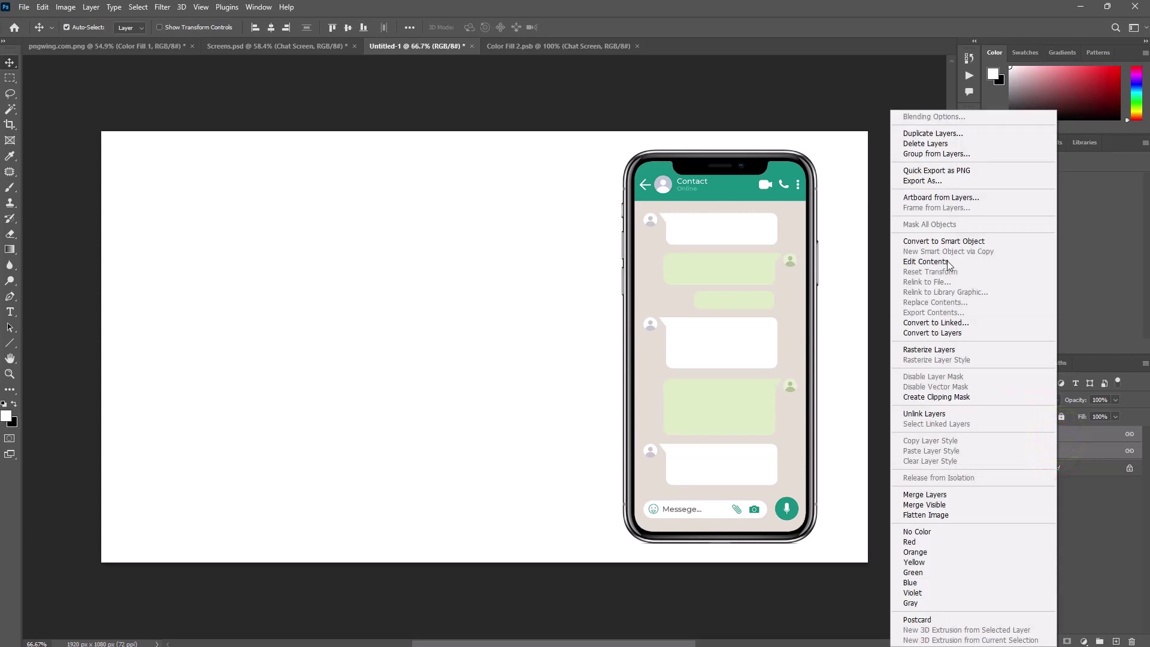
pyautogui.click(944, 135)
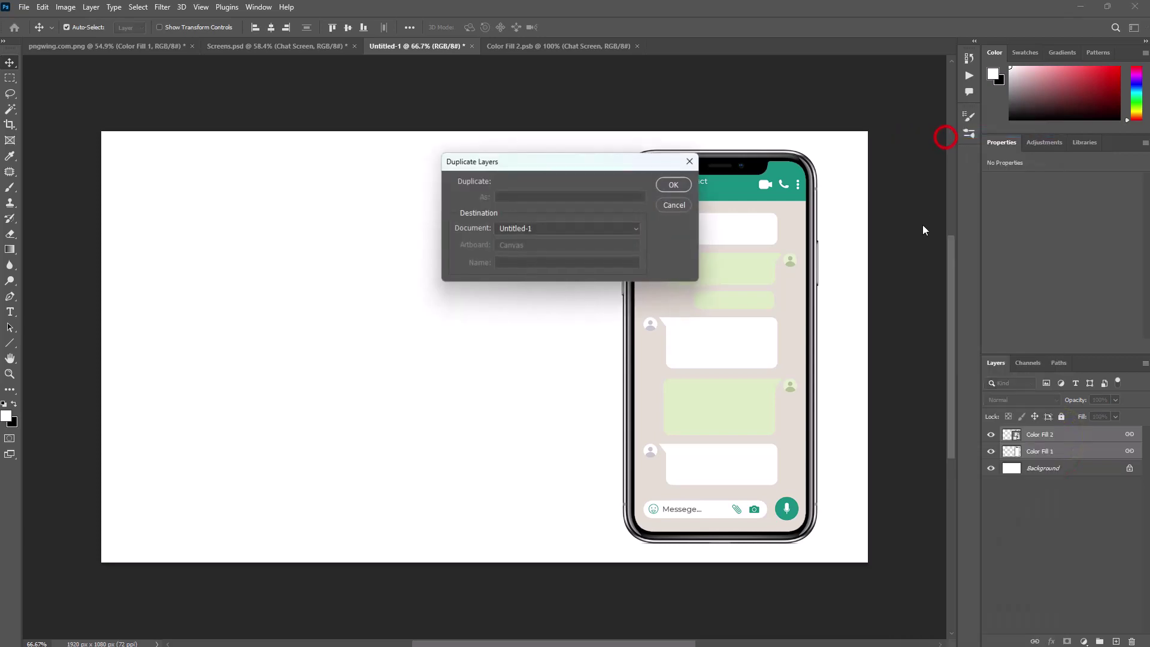
pyautogui.click(673, 185)
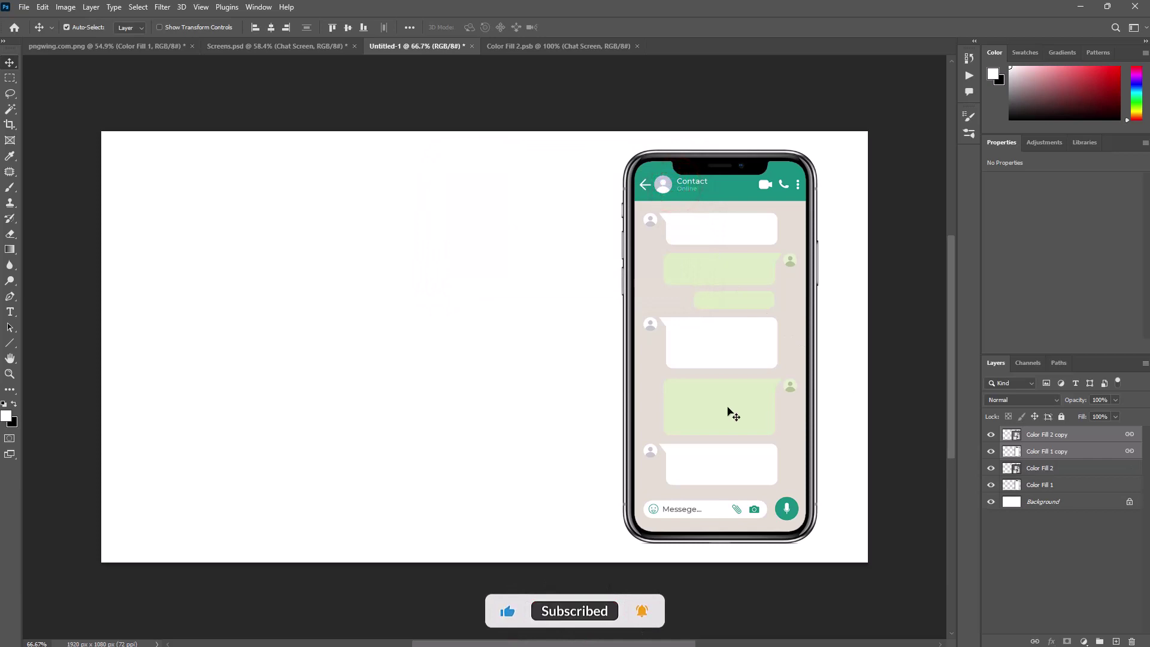
pyautogui.moveTo(730, 411); pyautogui.dragTo(482, 412)
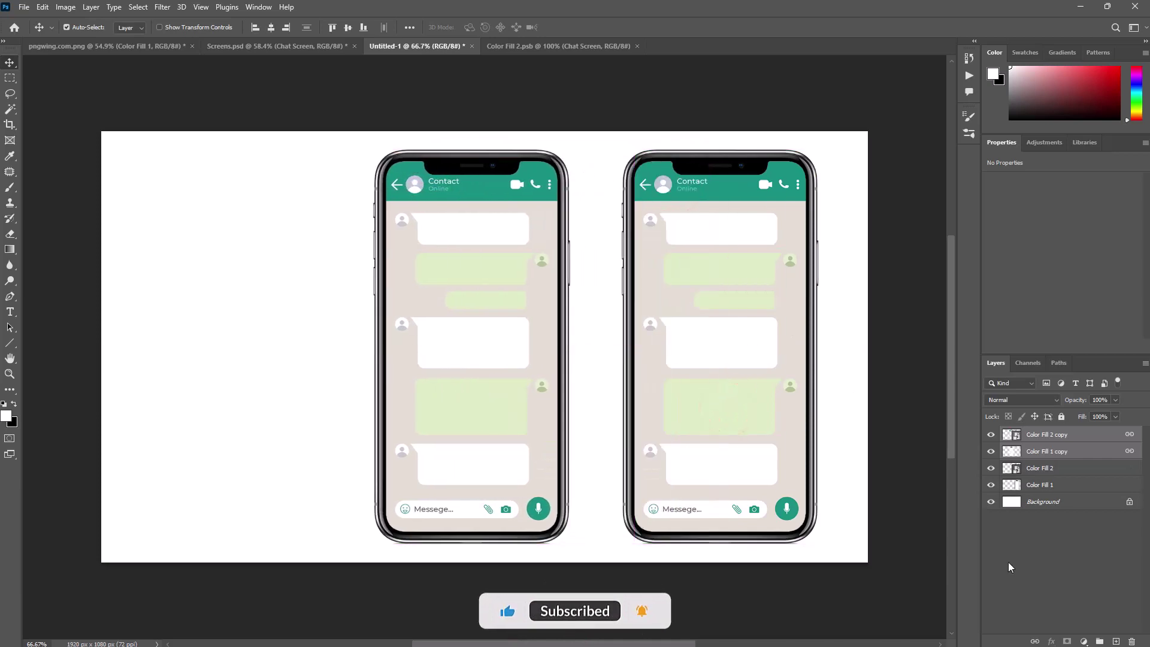
# Hide Chat Screen inside the copy's smart object, save, and close the .psb
pyautogui.click(1012, 568)
pyautogui.doubleClick(1013, 435)
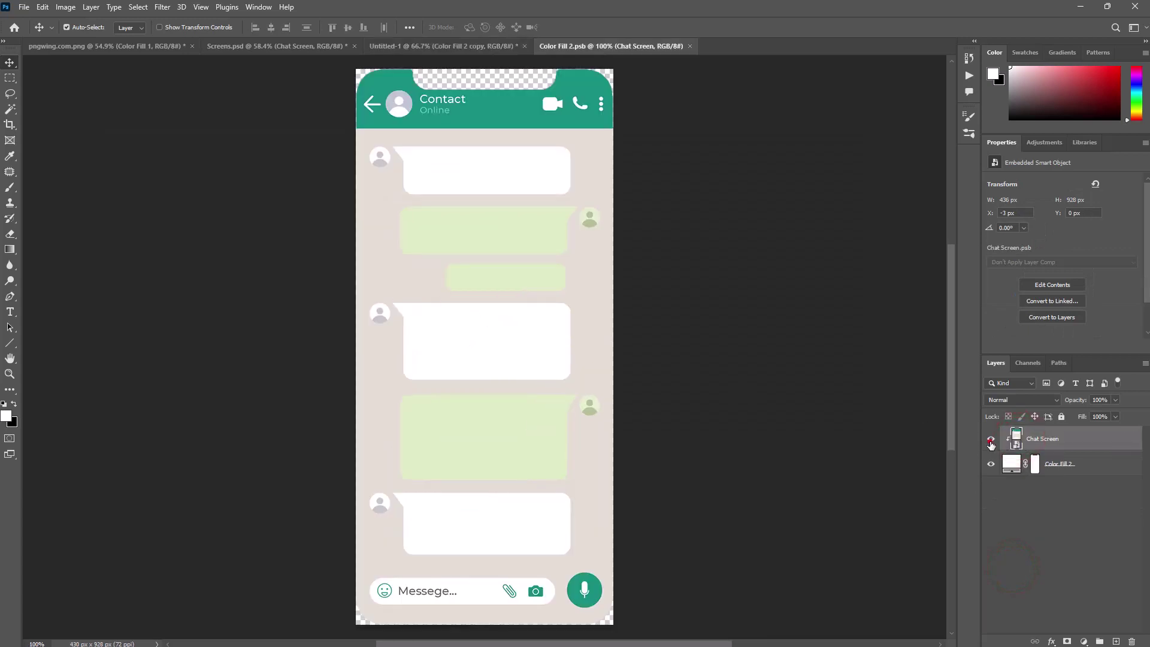
pyautogui.click(991, 440)
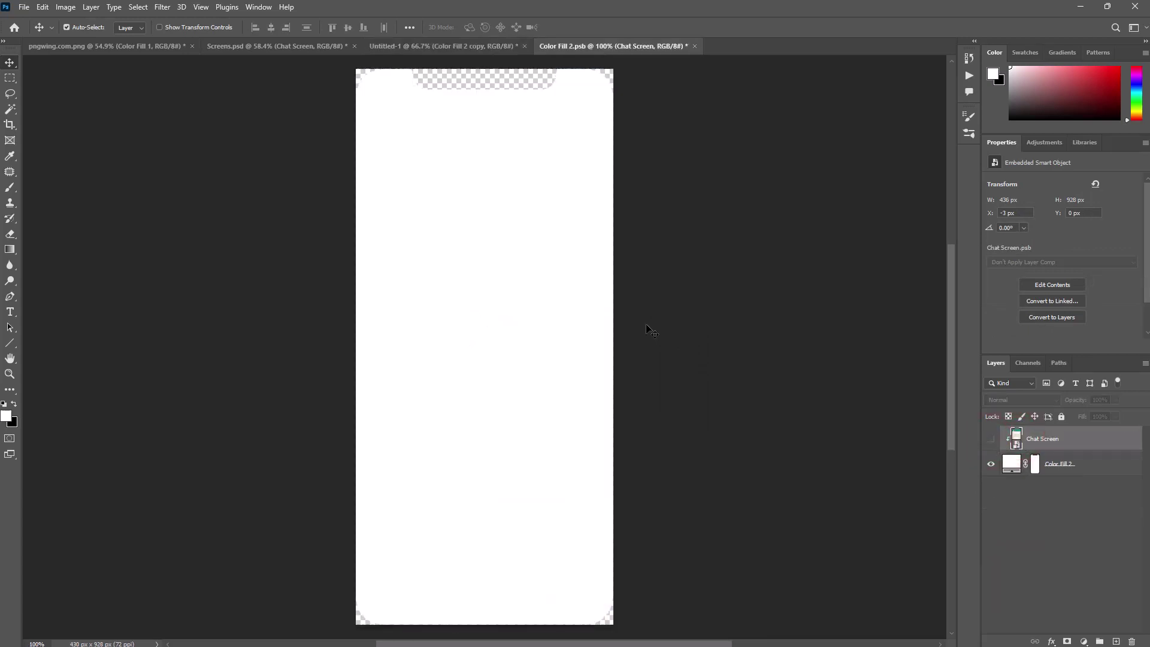
pyautogui.hotkey('ctrl', 's')
pyautogui.click(688, 47)
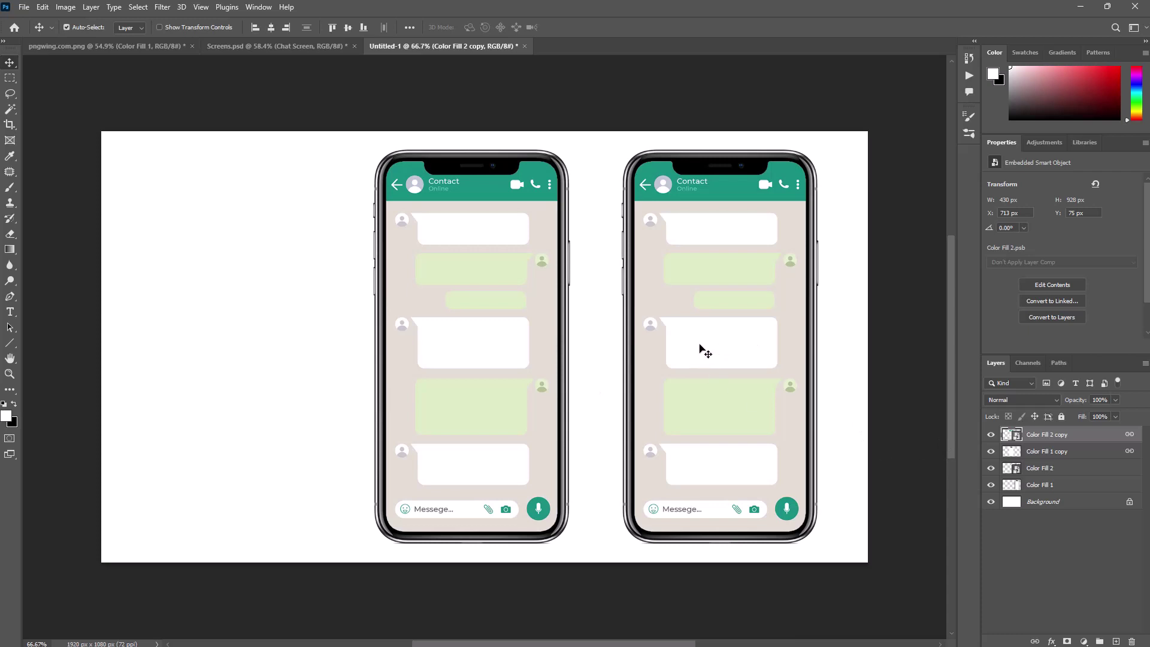
# Undo the move and delete the duplicated phone layers
pyautogui.hotkey('ctrl', 'z')
pyautogui.keyDown('shift'); pyautogui.click(1088, 452); pyautogui.keyUp('shift')
pyautogui.press('Delete')
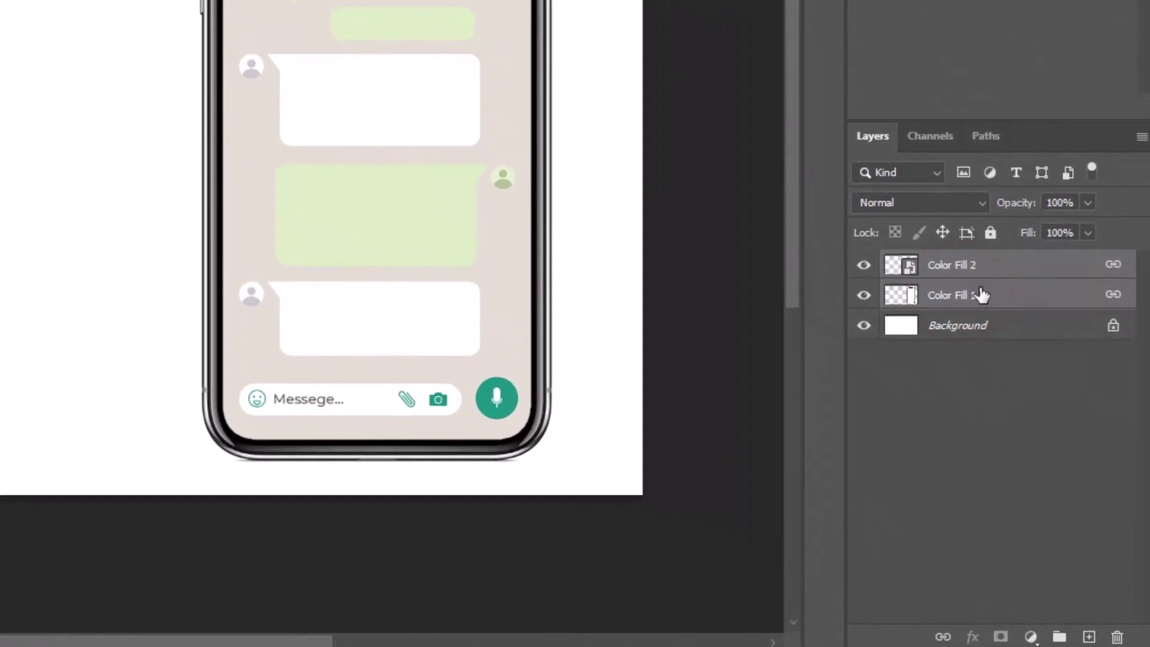
# Group Color Fill 1 and Color Fill 2 as 'I Phone 1'
pyautogui.click(1061, 638)
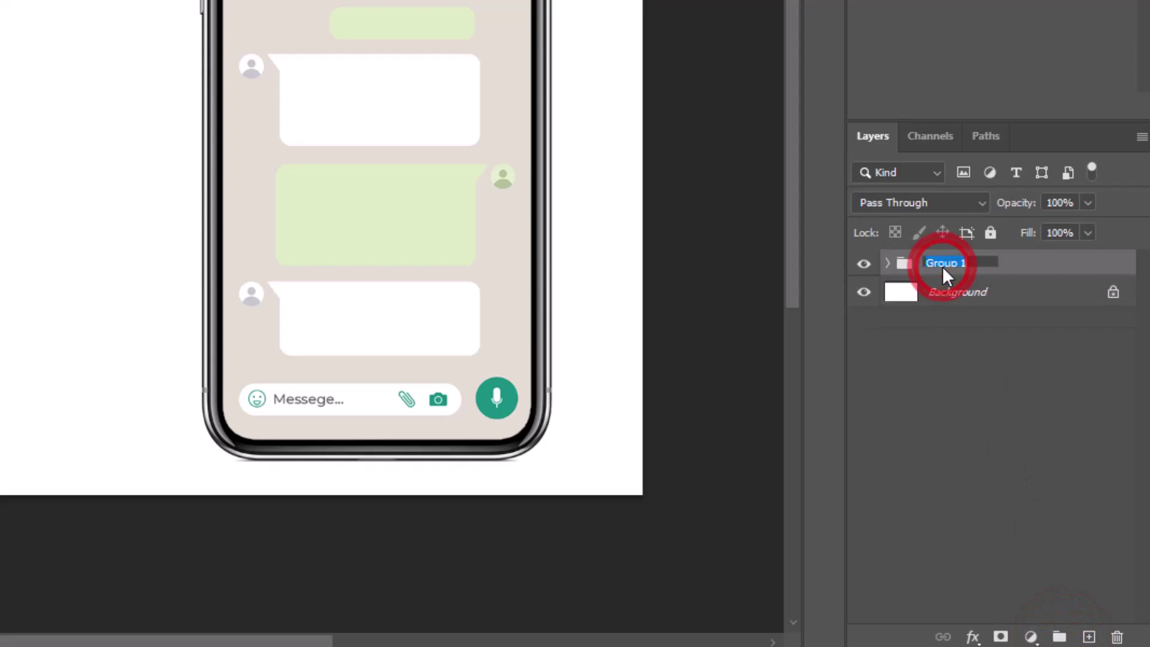
pyautogui.press('BackSpace')
pyautogui.write('I Phone')
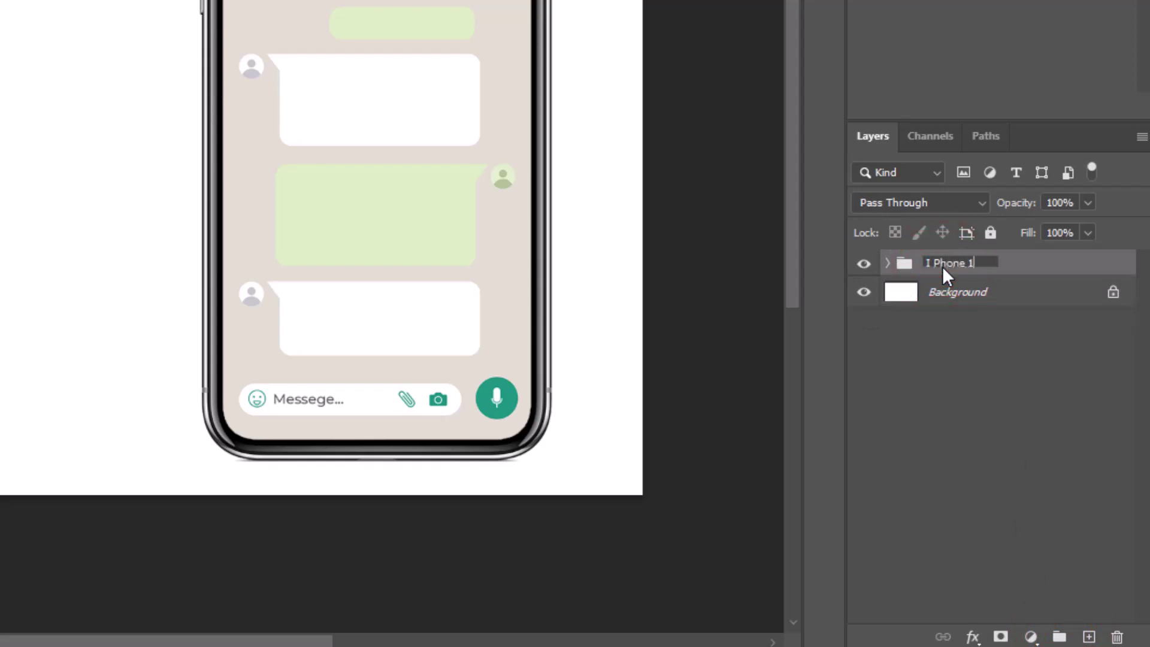
pyautogui.press('Return')
# Duplicate the I Phone 1 group as 'I Phone 2' and expand both groups
pyautogui.hotkey('ctrl', 'j')
pyautogui.doubleClick(972, 265)
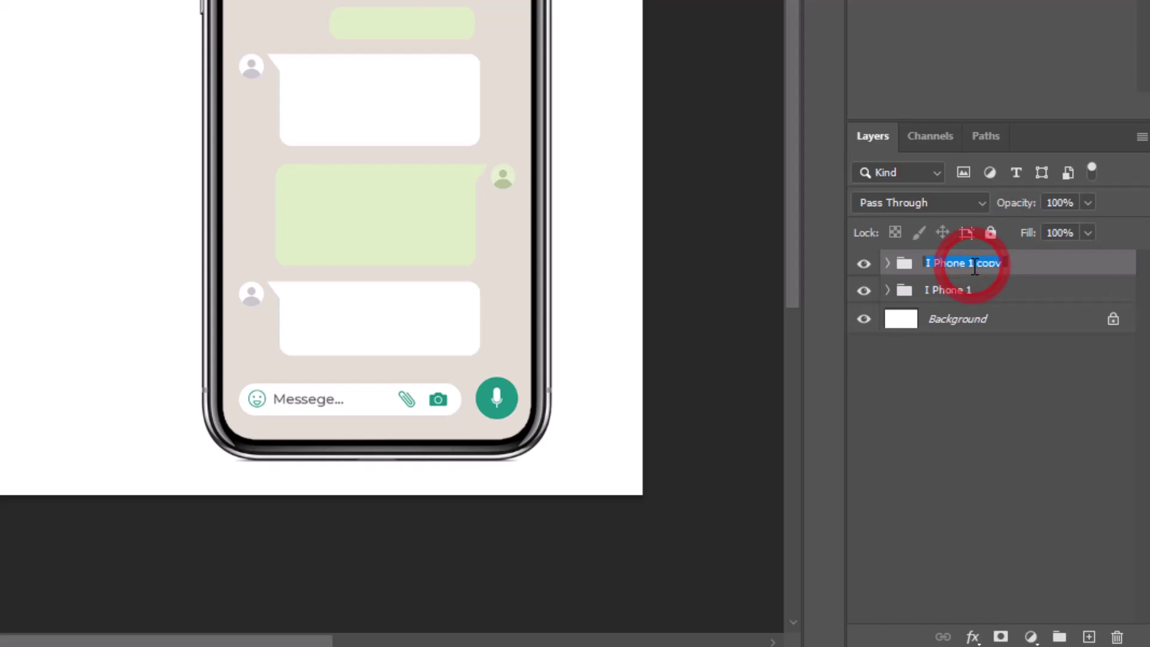
pyautogui.click(972, 264)
pyautogui.write('2')
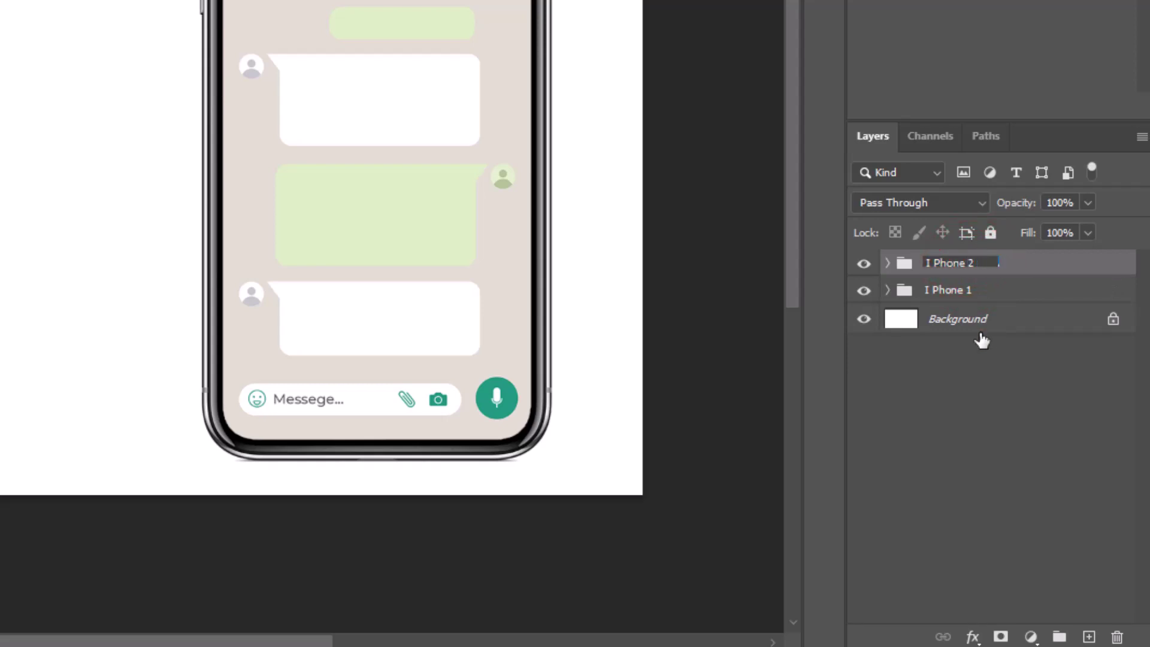
pyautogui.press('Return')
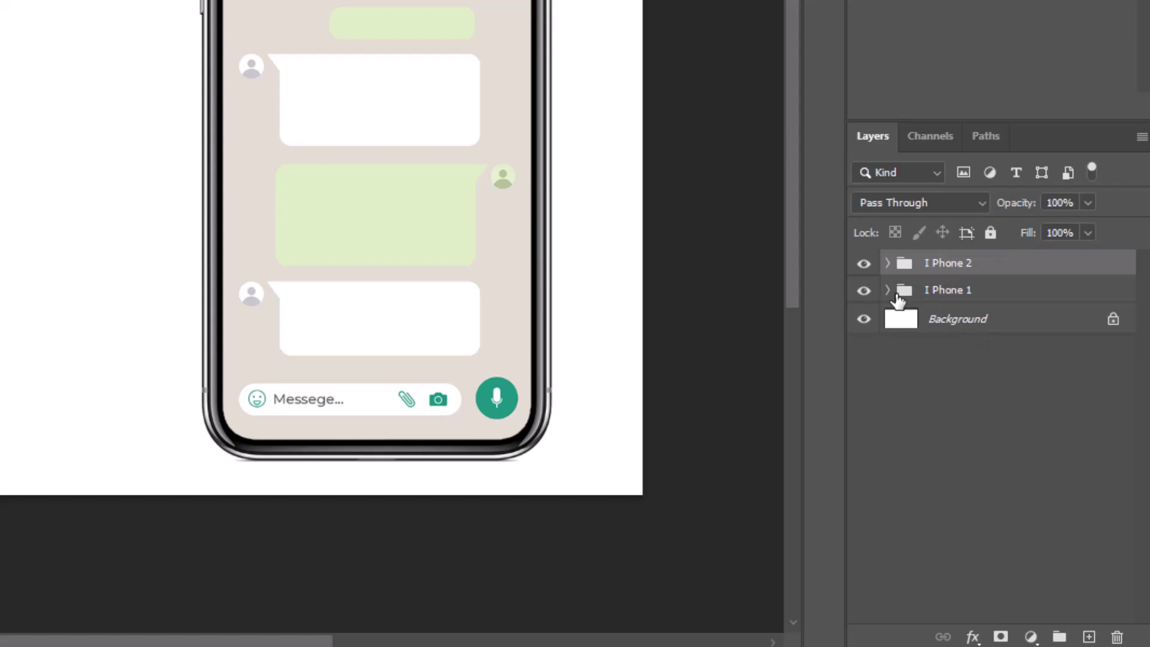
pyautogui.click(894, 291)
pyautogui.click(887, 262)
pyautogui.click(889, 351)
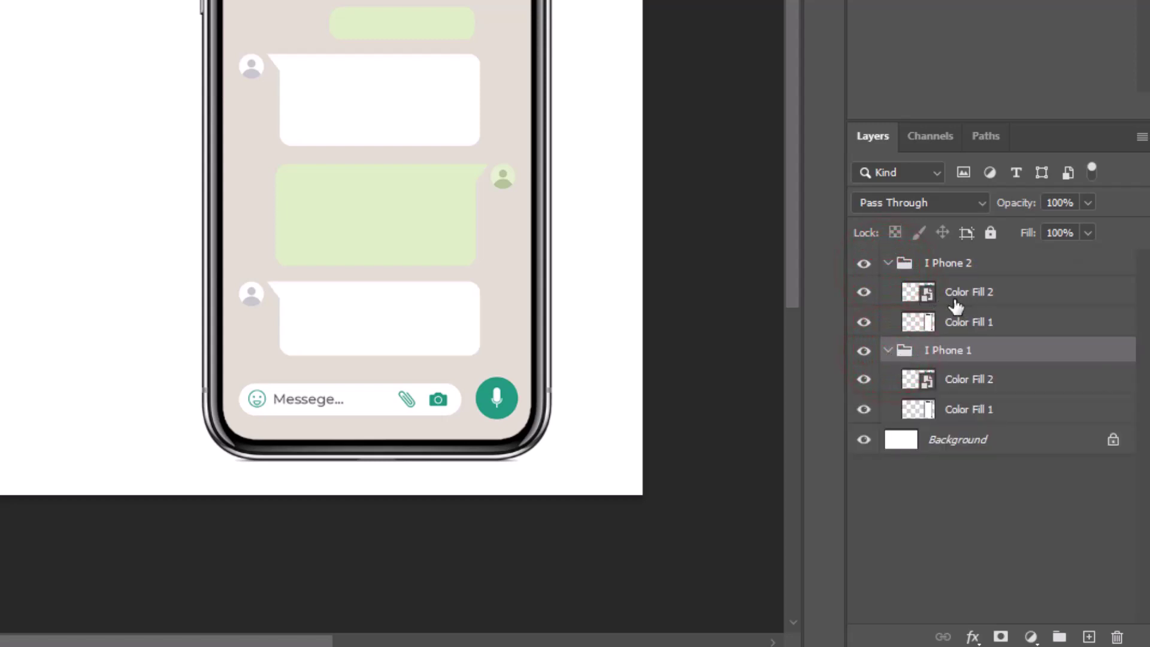
# Replace I Phone 2's Color Fill 2 with an independent smart object copy
pyautogui.rightClick(976, 382)
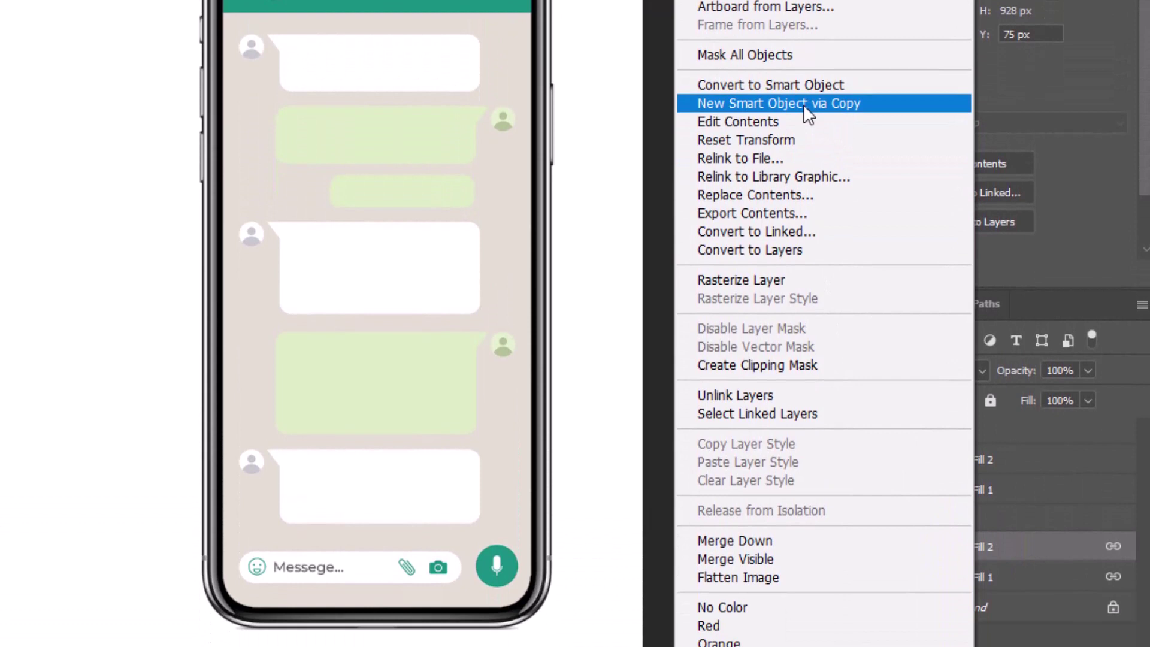
pyautogui.click(792, 166)
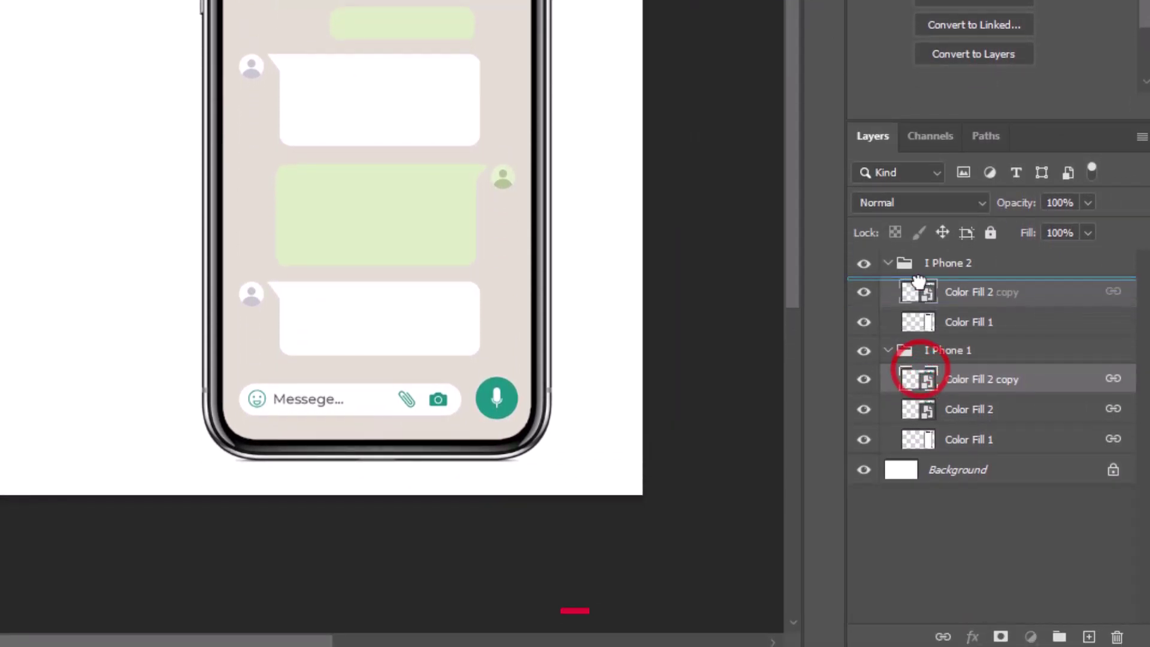
pyautogui.moveTo(920, 372); pyautogui.dragTo(918, 279)
pyautogui.click(920, 324)
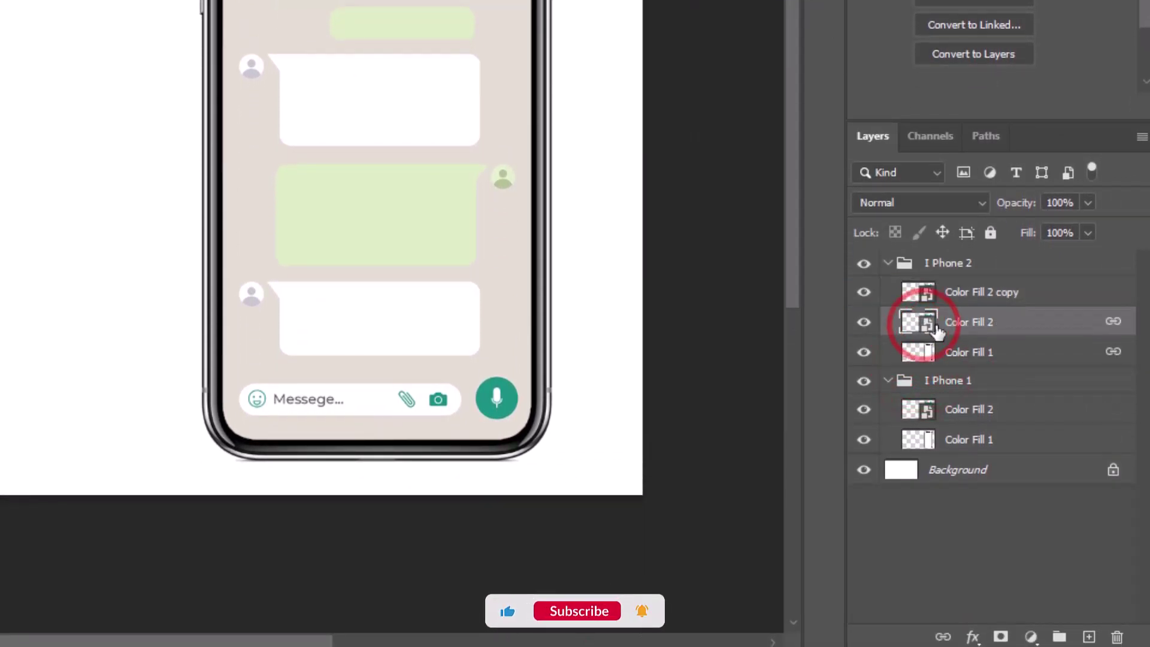
pyautogui.press('Delete')
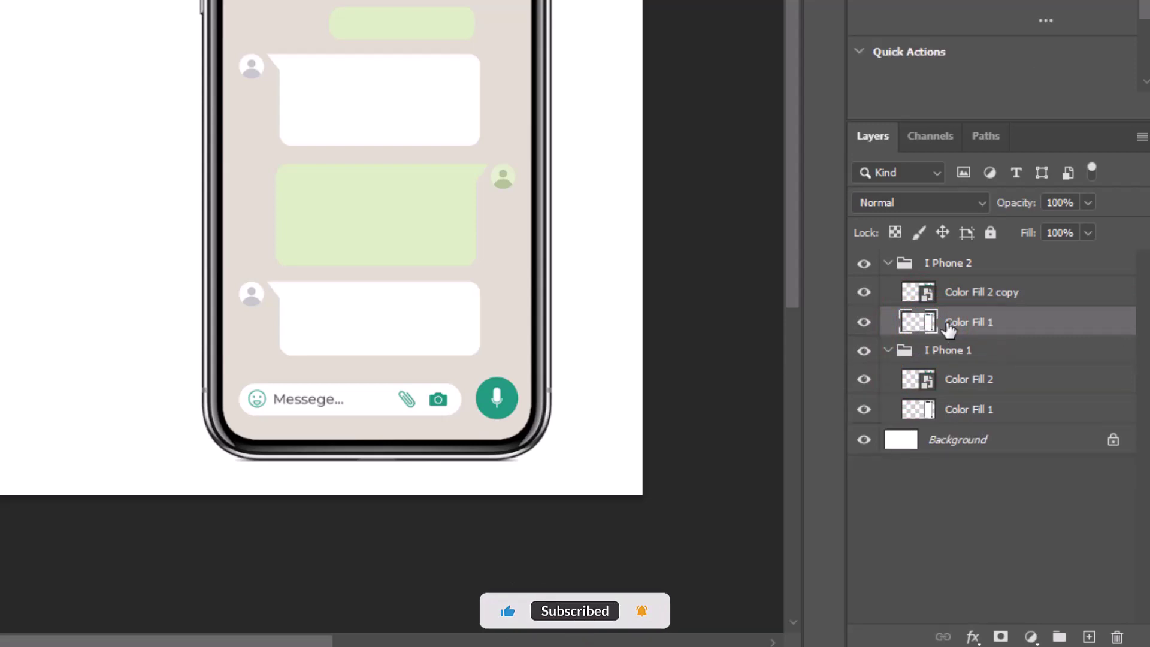
# Move the I Phone 2 phone to the left side of the canvas
pyautogui.click(948, 292)
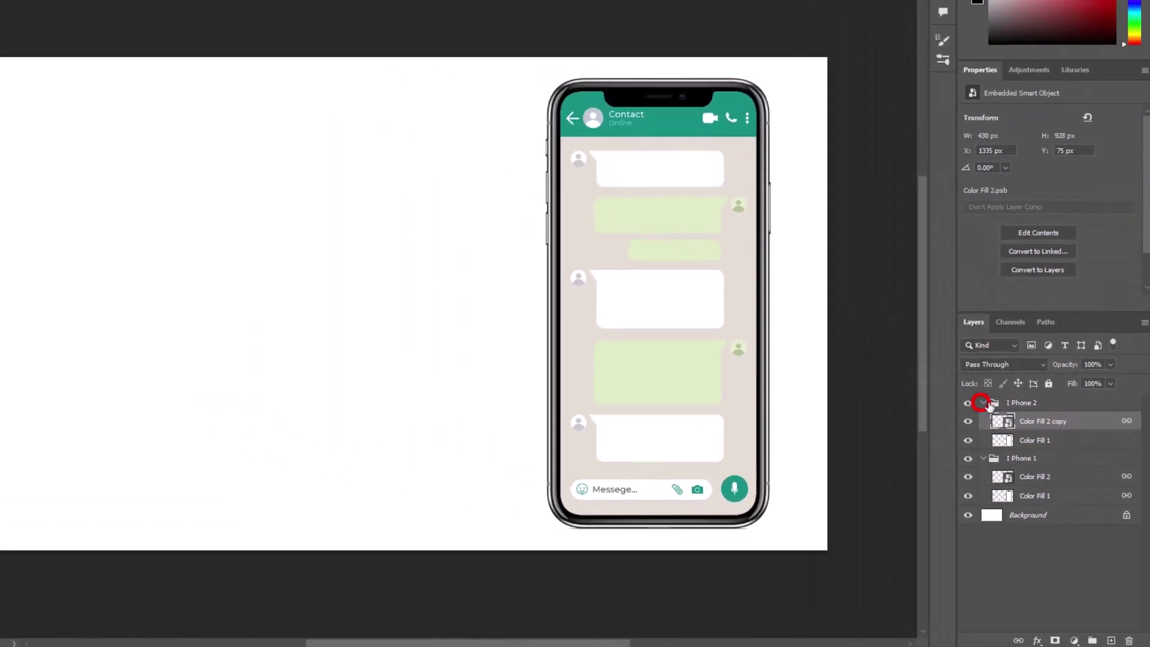
pyautogui.click(1004, 433)
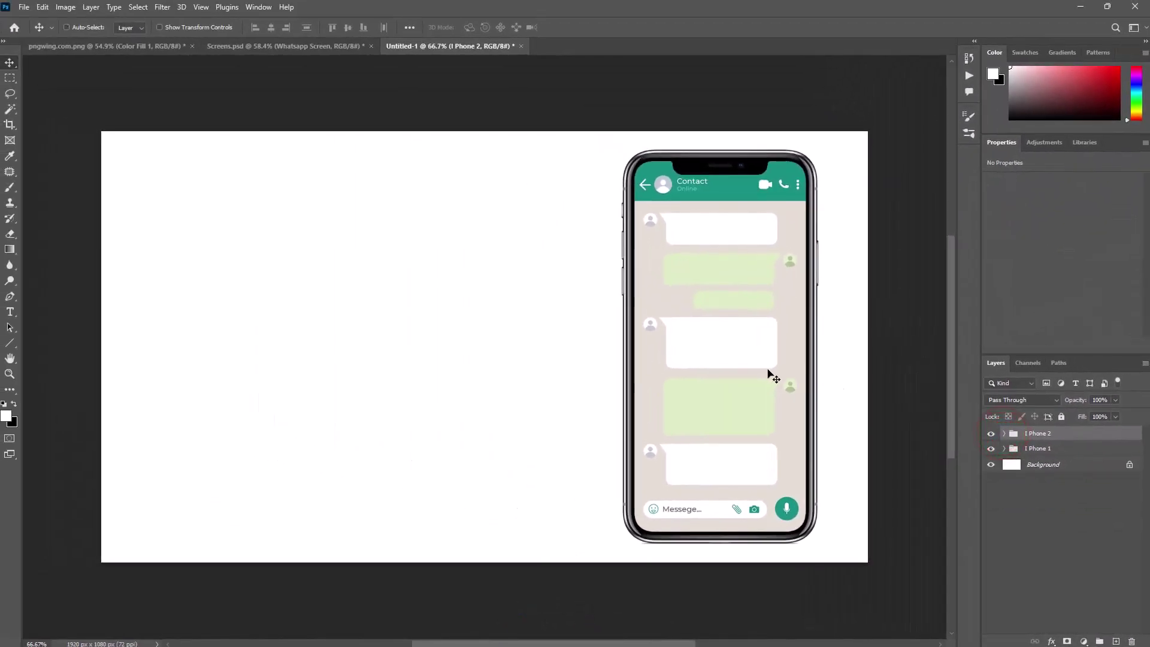
pyautogui.moveTo(765, 372); pyautogui.dragTo(501, 369)
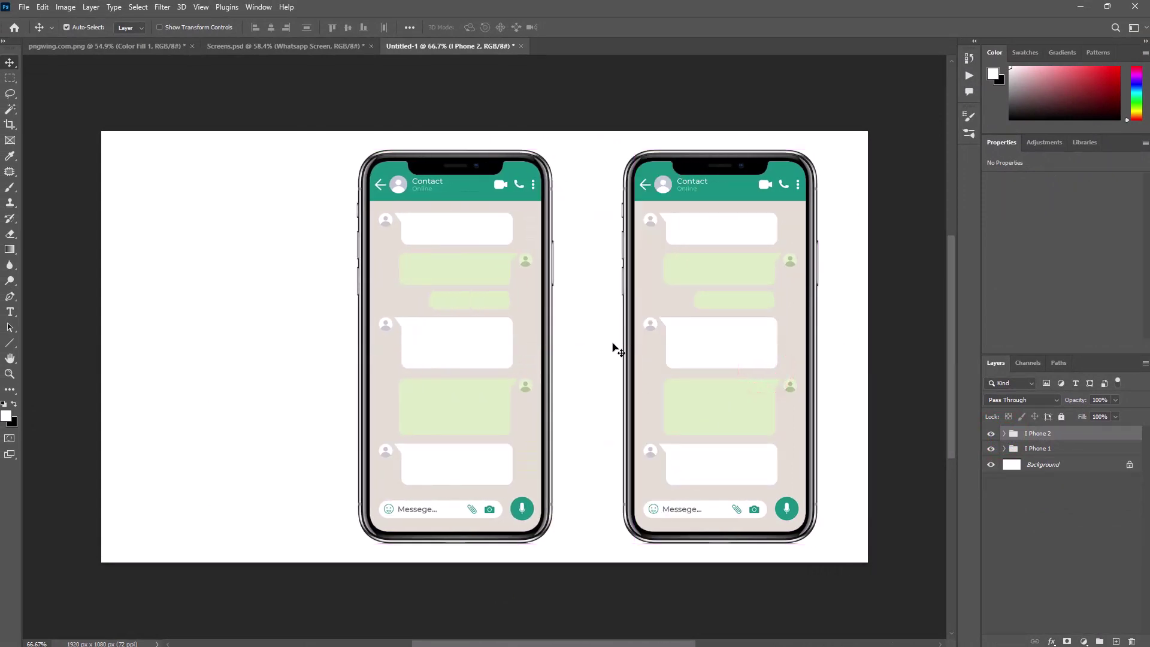
# Open Color Fill 2 copy's smart object and hide its Chat Screen layer
pyautogui.click(1005, 433)
pyautogui.click(1029, 535)
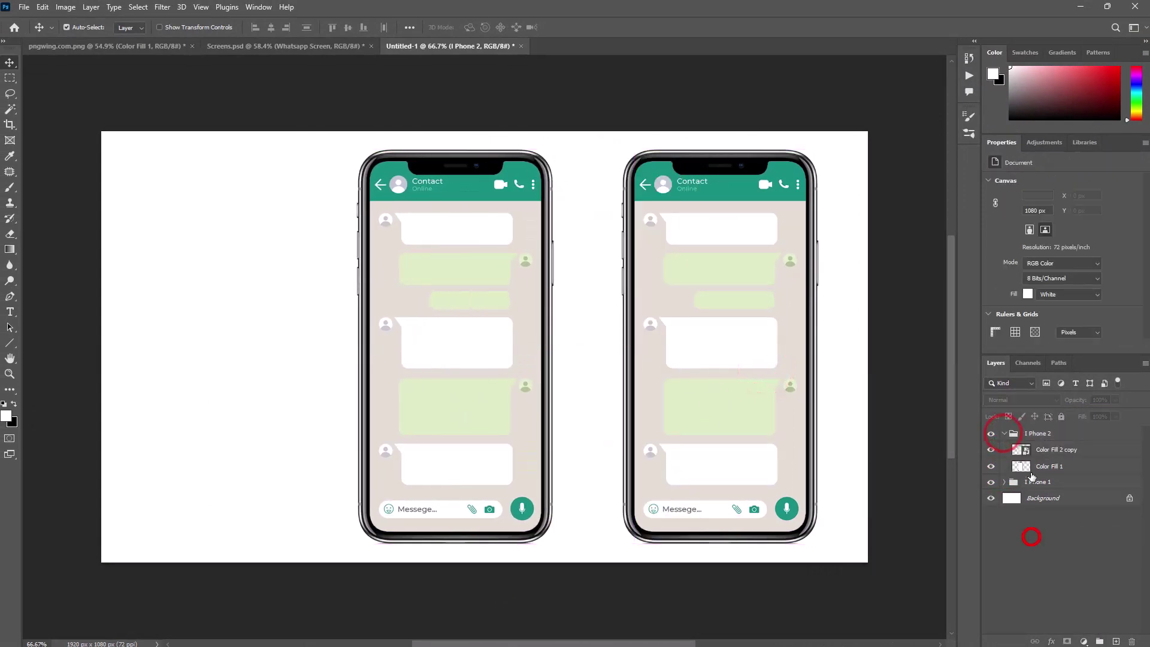
pyautogui.doubleClick(1022, 451)
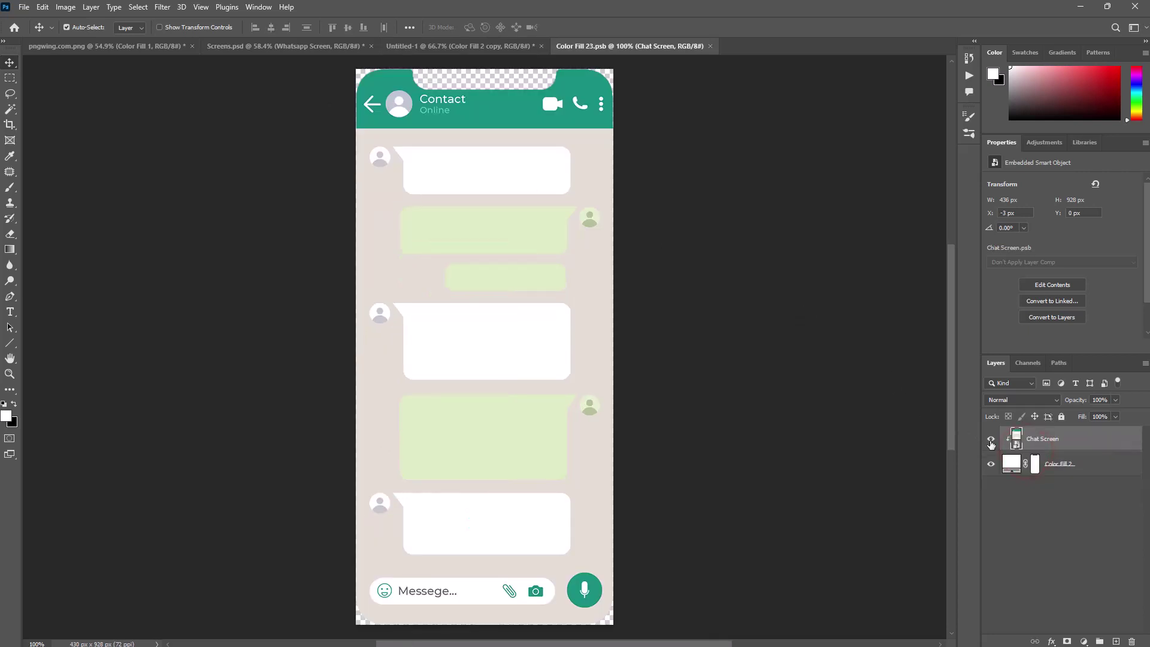
pyautogui.click(990, 439)
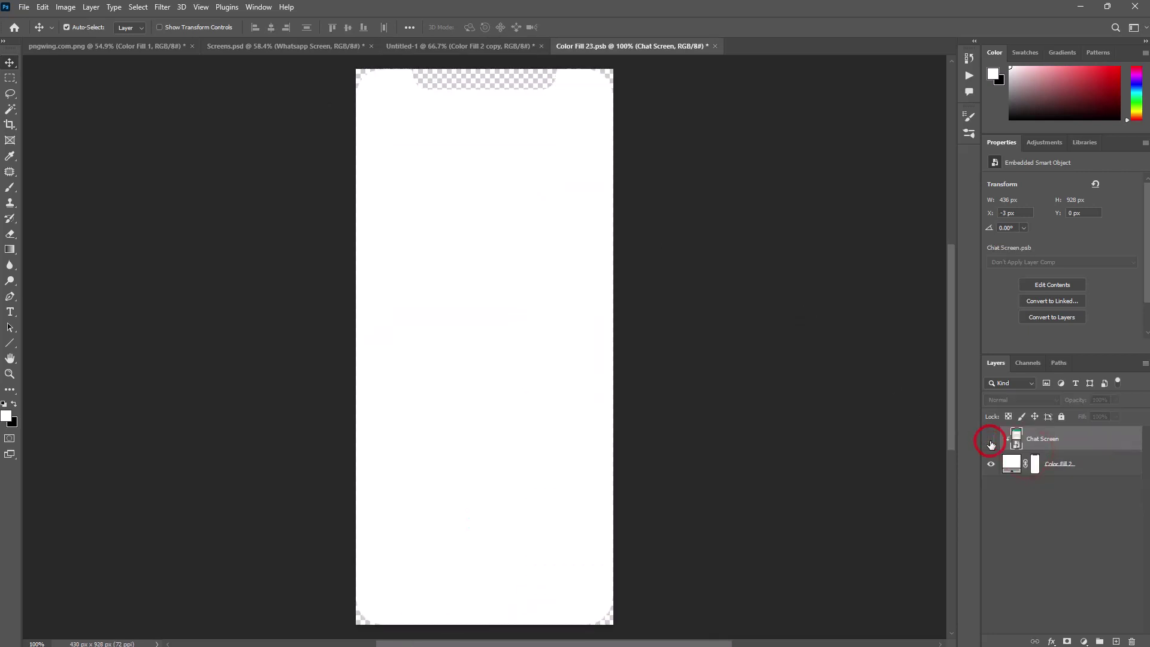
# Bring the Whatsapp Screen from Screens.psd in and resize it to fill the canvas
pyautogui.click(329, 46)
pyautogui.moveTo(533, 311)
pyautogui.mouseDown()
pyautogui.moveTo(543, 284)
pyautogui.moveTo(529, 336)
pyautogui.mouseUp()
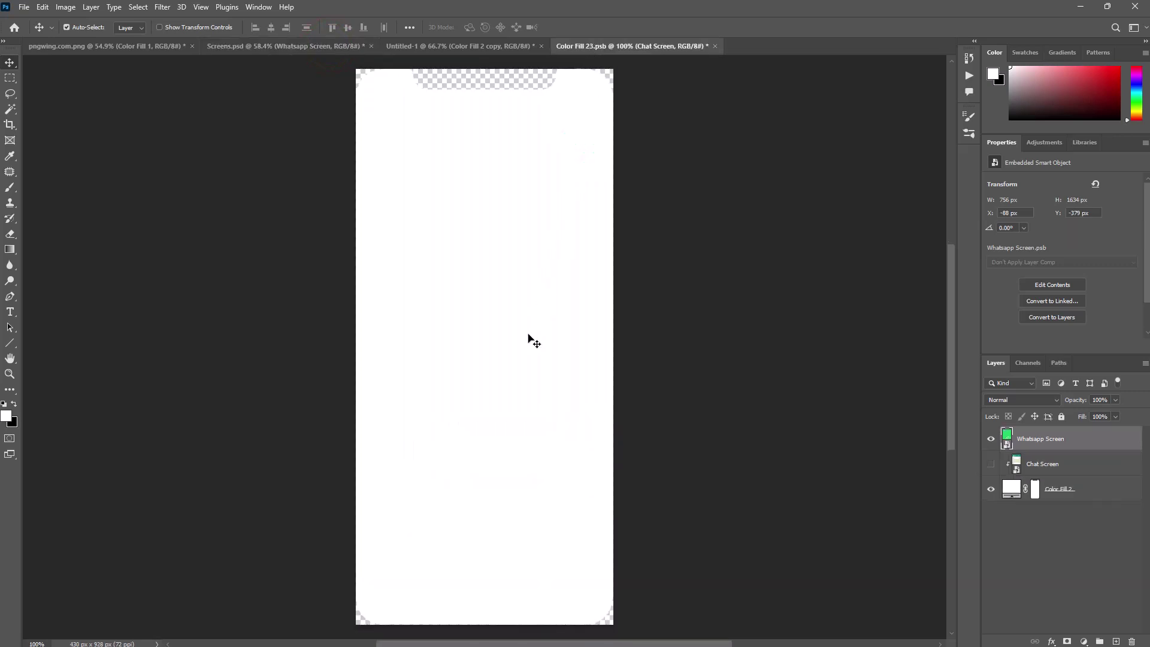
pyautogui.moveTo(304, 332); pyautogui.dragTo(357, 332)
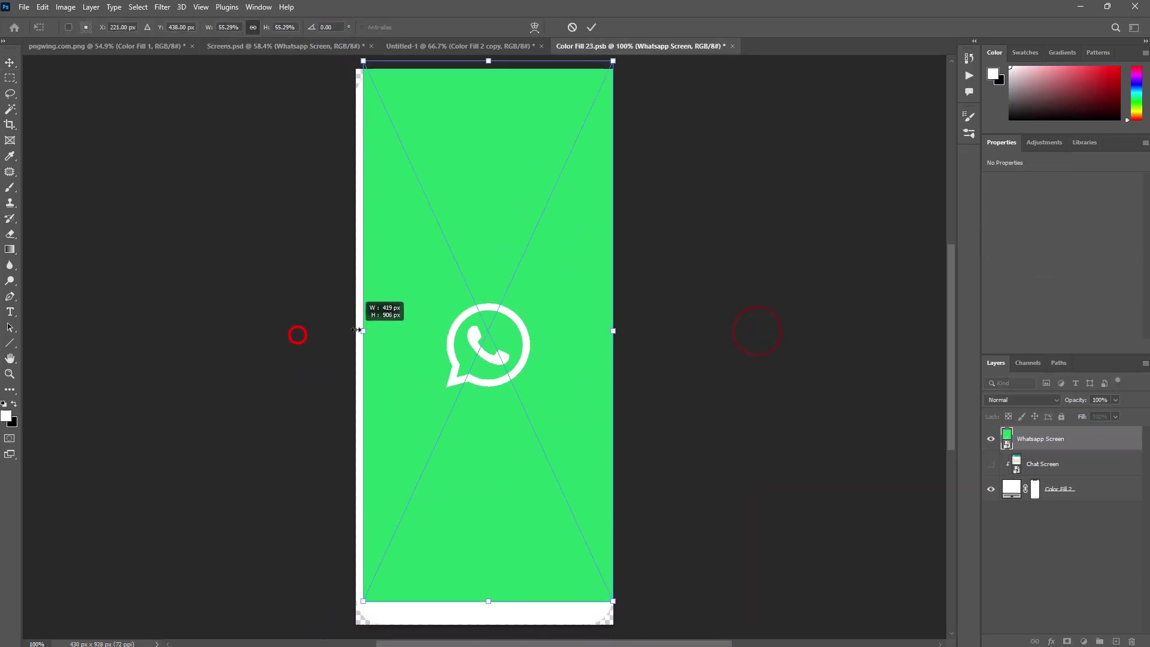
pyautogui.moveTo(470, 423); pyautogui.dragTo(470, 403)
pyautogui.press('Return')
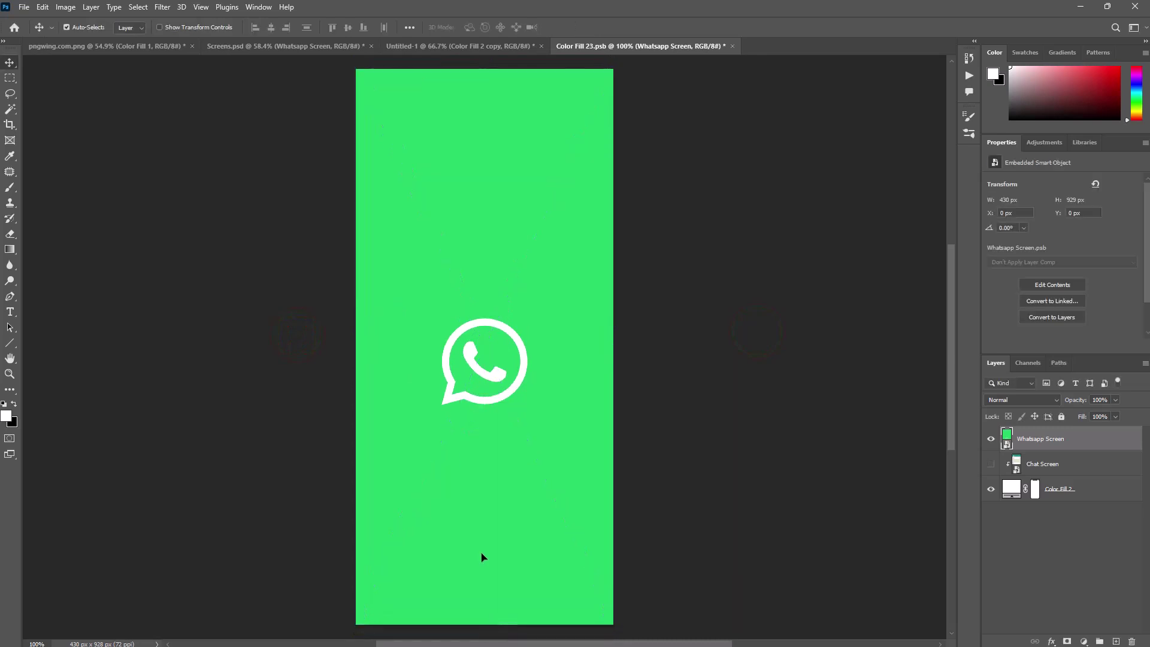
# Clip the WhatsApp screen into the screen shape and save the contents
pyautogui.moveTo(1041, 439); pyautogui.dragTo(1041, 477)
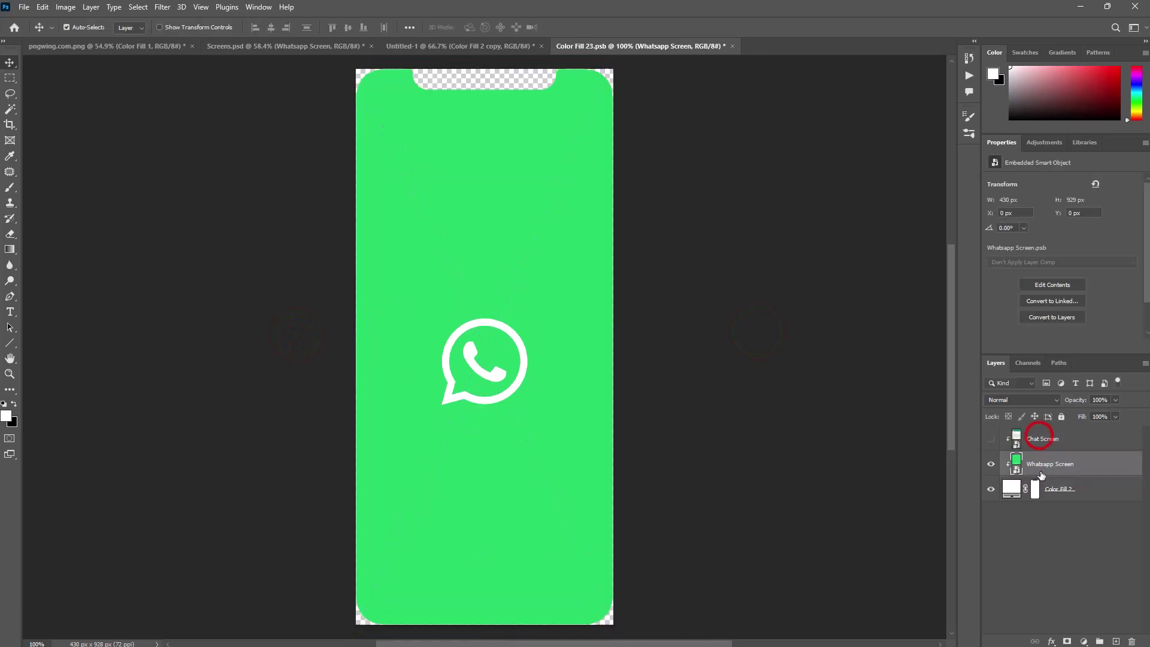
pyautogui.click(1043, 444)
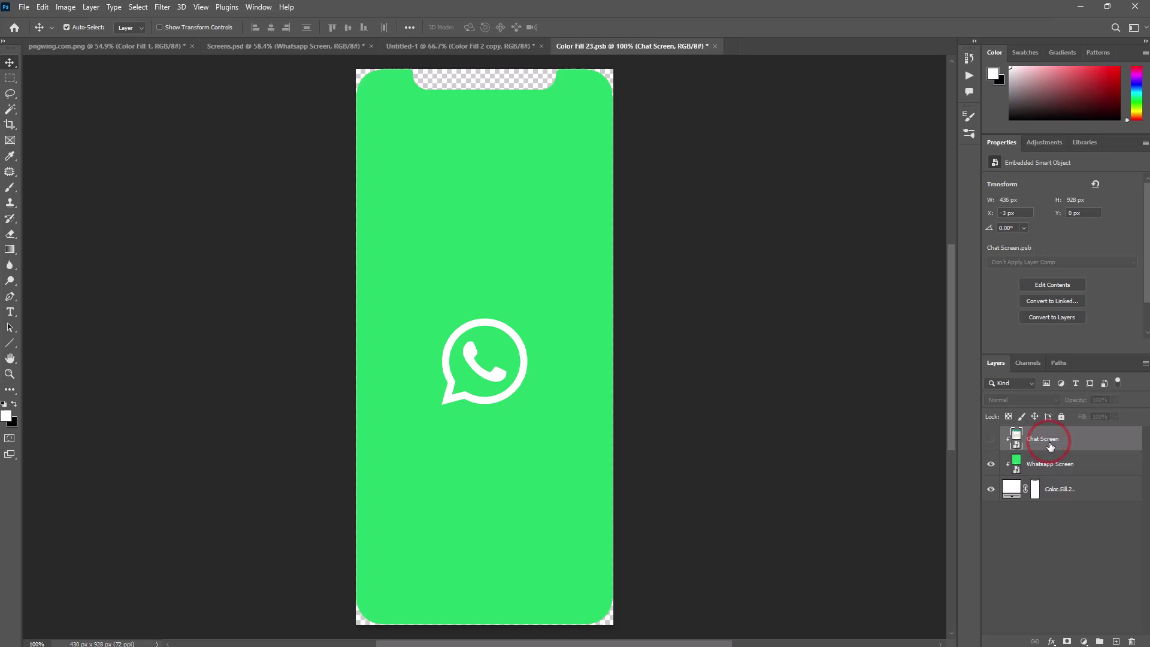
pyautogui.hotkey('ctrl', 's')
# Close the Color Fill 23.psb contents and return to Untitled-1 to see the WhatsApp screen
pyautogui.click(711, 46)
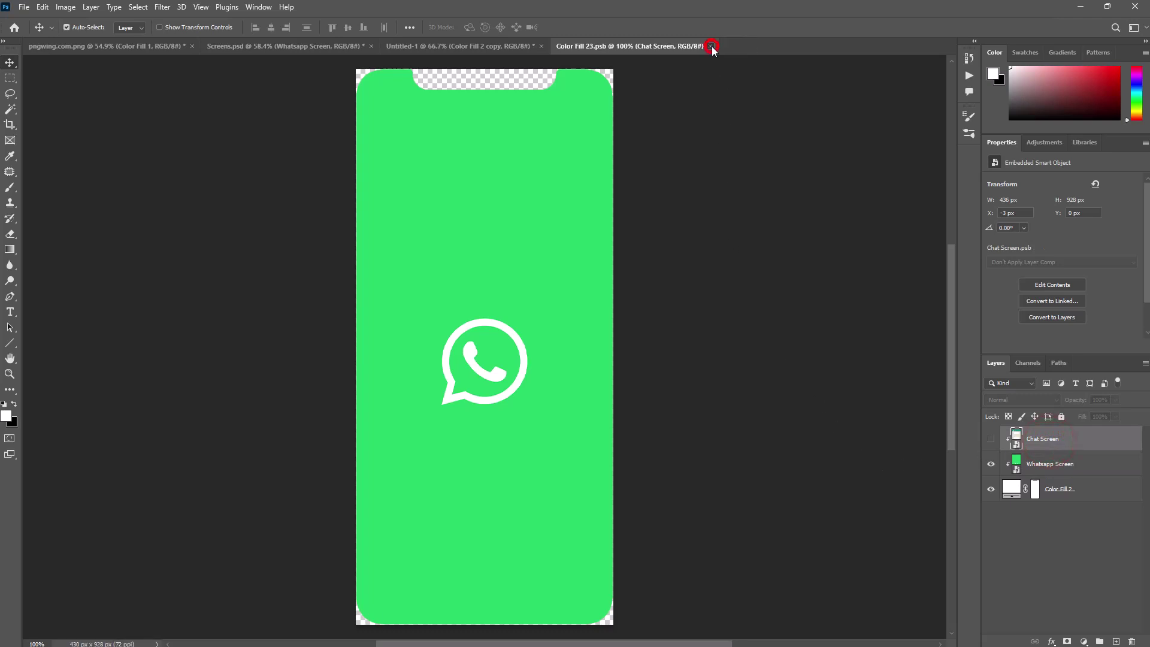
pyautogui.click(409, 47)
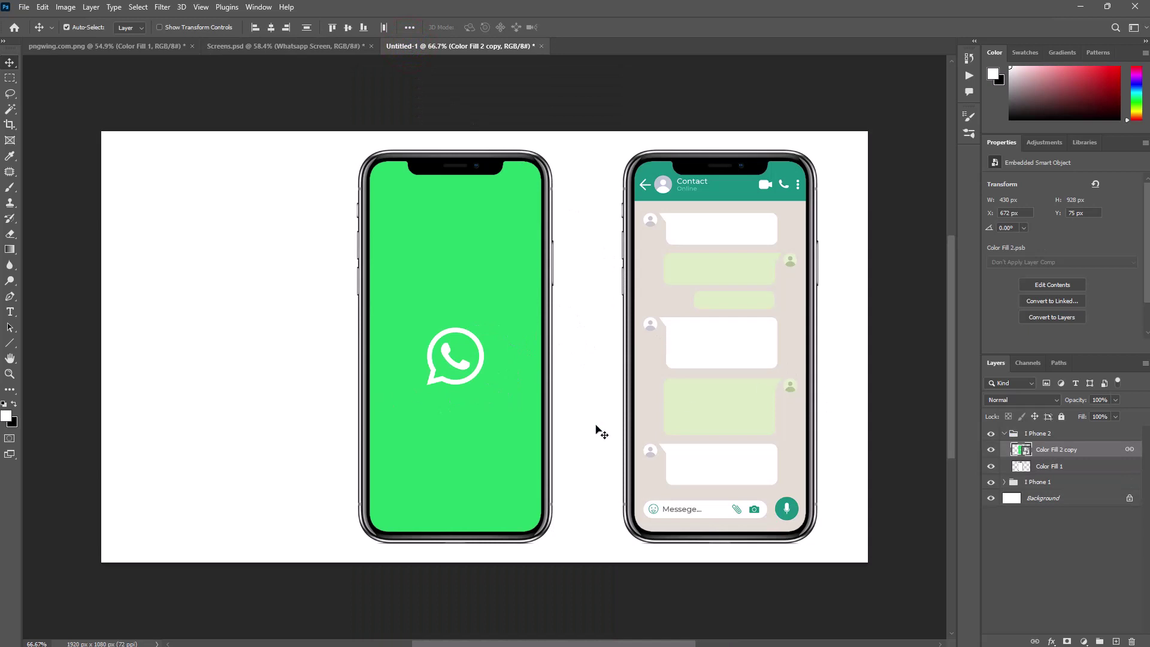